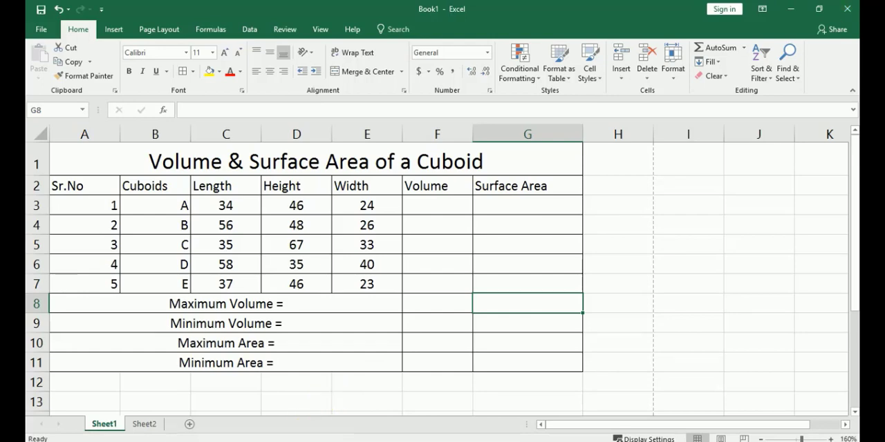
Switch to 3D Builder and examine the green cube's length, height and width edges from several angles, including from below
{"action": "mouse_move", "coordinate": [248, 441]}
{"action": "left_click", "coordinate": [276, 401]}
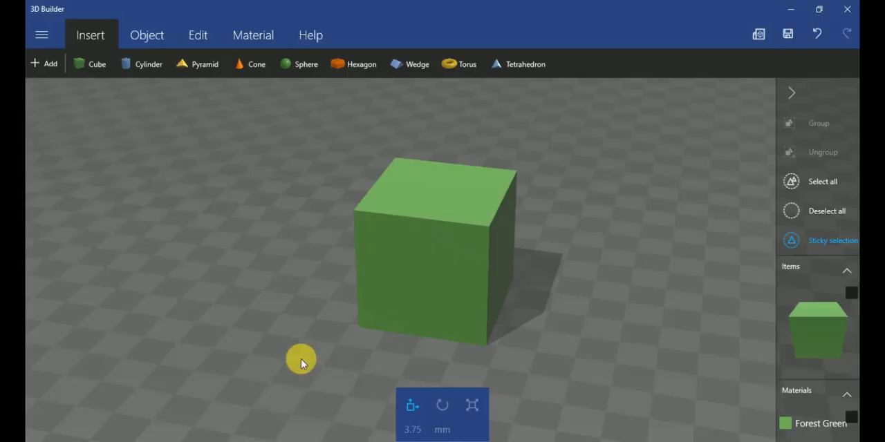
{"action": "left_click_drag", "start_coordinate": [436, 332], "coordinate": [303, 320]}
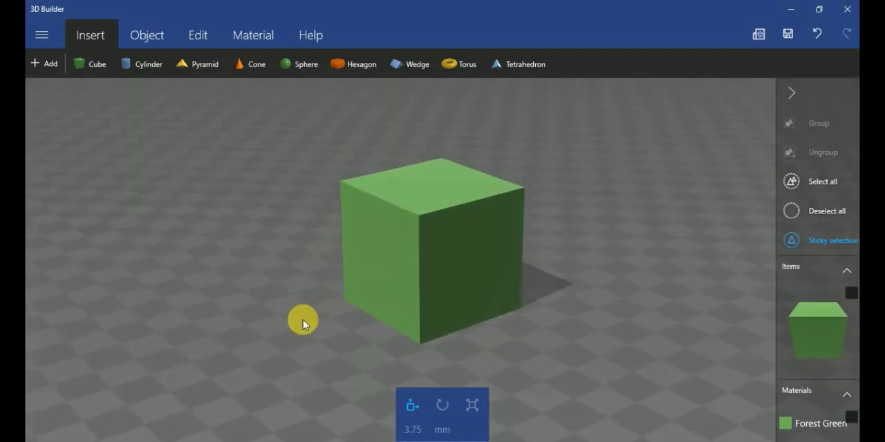
{"action": "left_click_drag", "start_coordinate": [431, 295], "coordinate": [515, 298]}
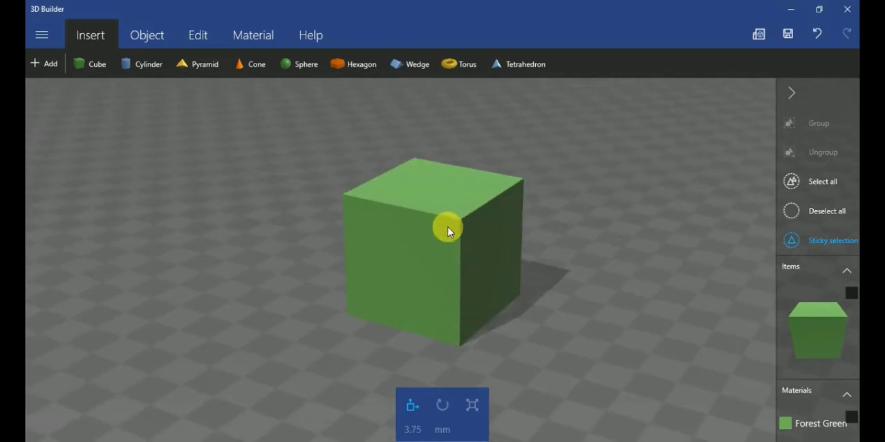
{"action": "left_click_drag", "start_coordinate": [432, 235], "coordinate": [432, 292]}
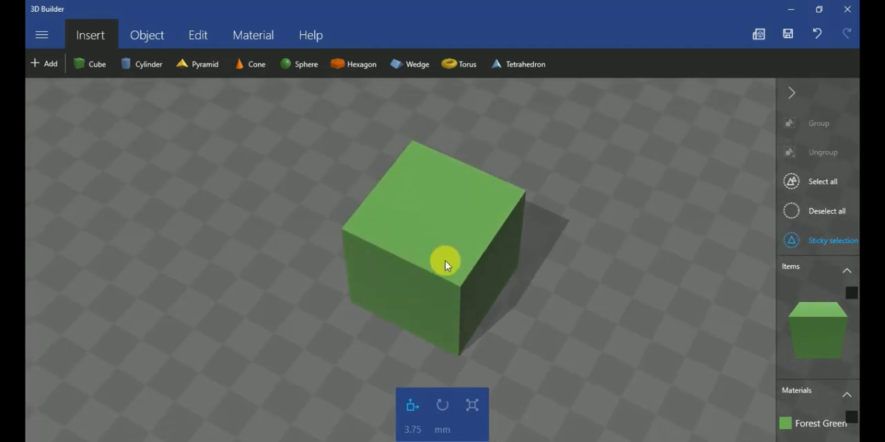
{"action": "left_click_drag", "start_coordinate": [476, 298], "coordinate": [428, 198]}
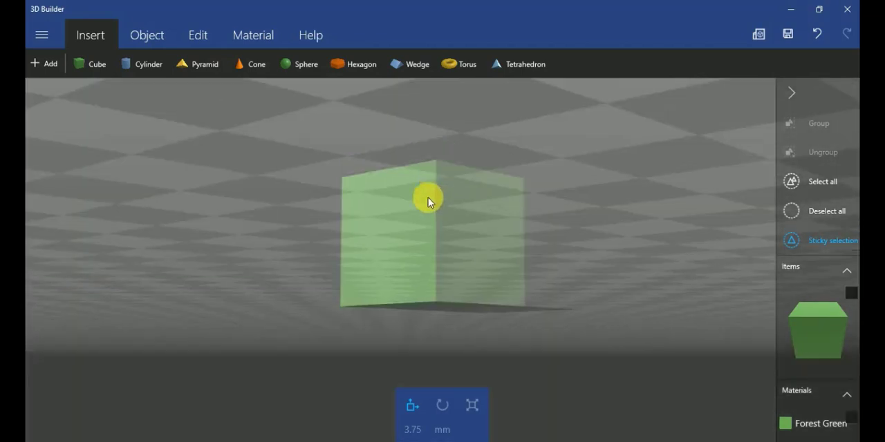
{"action": "left_click_drag", "start_coordinate": [437, 238], "coordinate": [513, 338]}
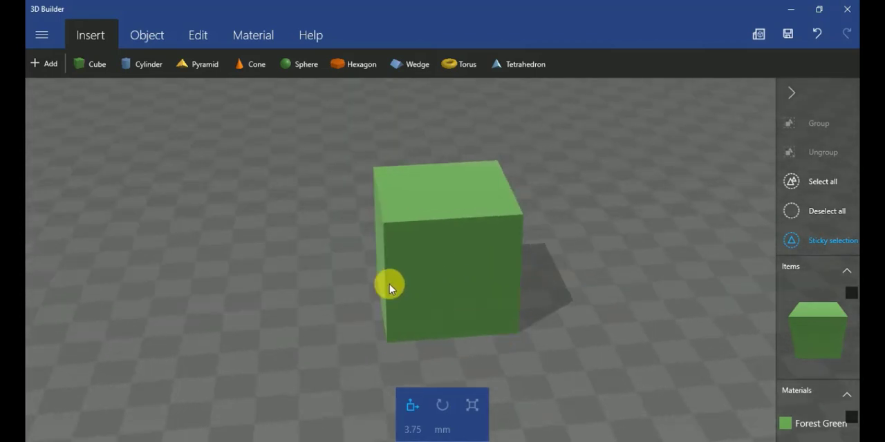
{"action": "left_click_drag", "start_coordinate": [389, 284], "coordinate": [578, 292]}
{"action": "left_click_drag", "start_coordinate": [399, 300], "coordinate": [559, 287]}
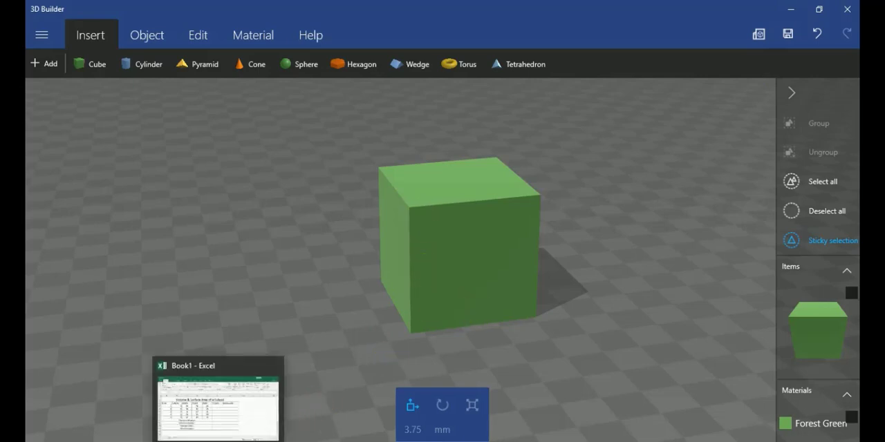
Switch back to the Book1 workbook in Excel and enter the volume formula =C3*D3*E3 for cuboid A in F3
{"action": "left_click", "coordinate": [219, 441]}
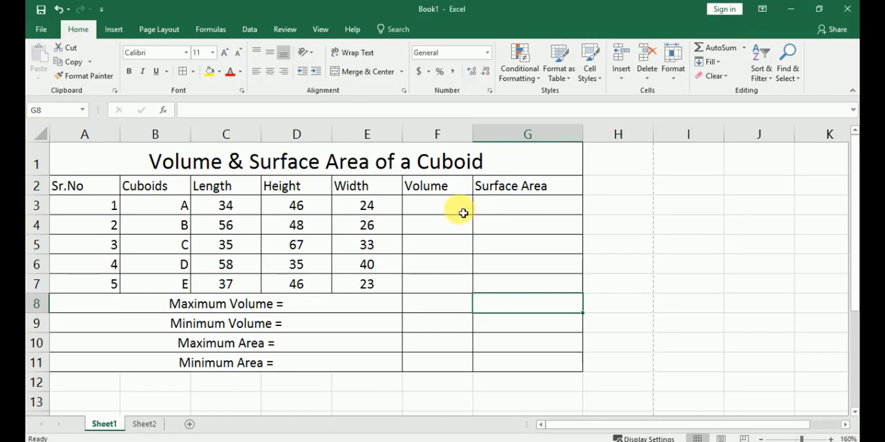
{"action": "left_click", "coordinate": [463, 213]}
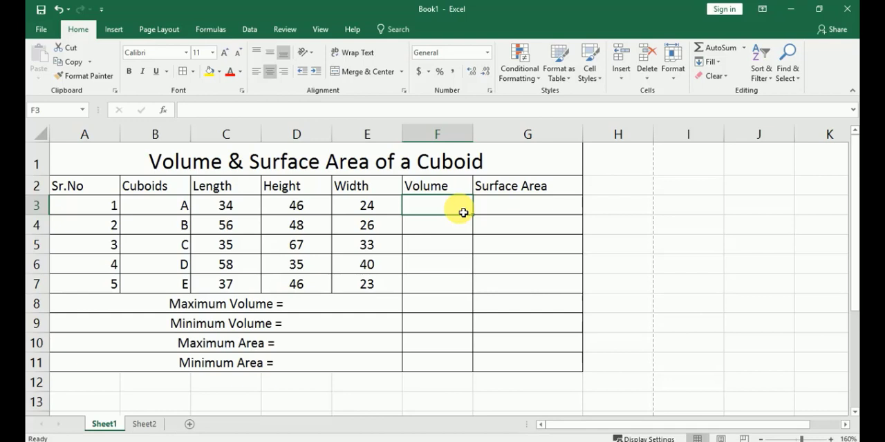
{"action": "type", "text": "="}
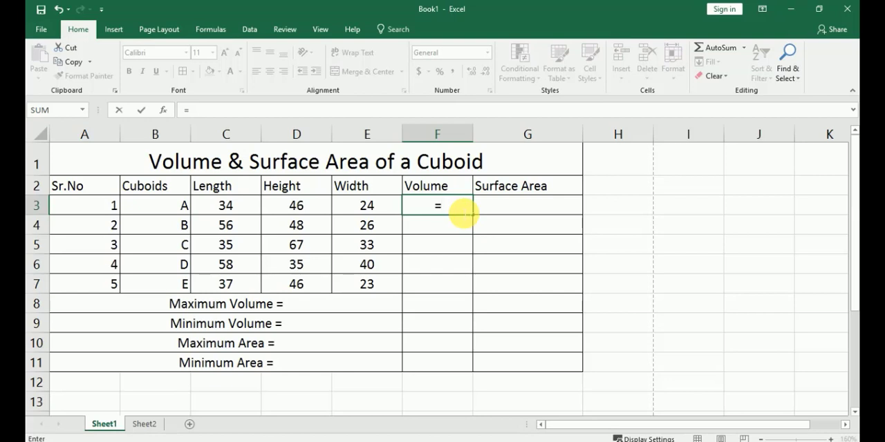
{"action": "left_click", "coordinate": [248, 212]}
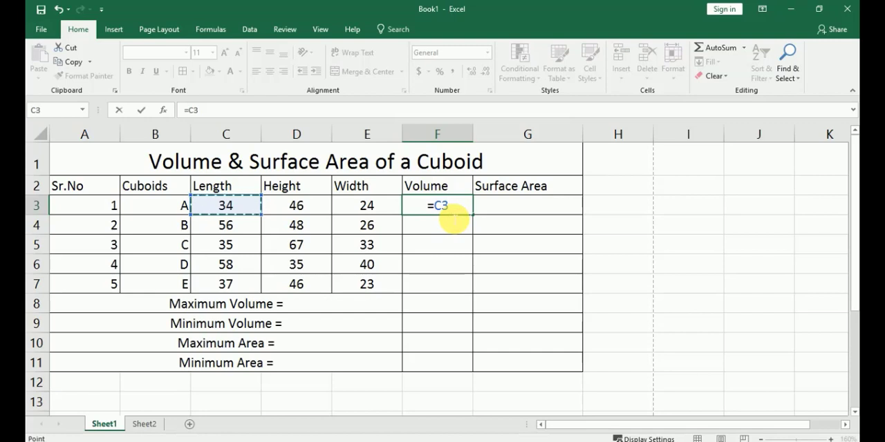
{"action": "type", "text": "*"}
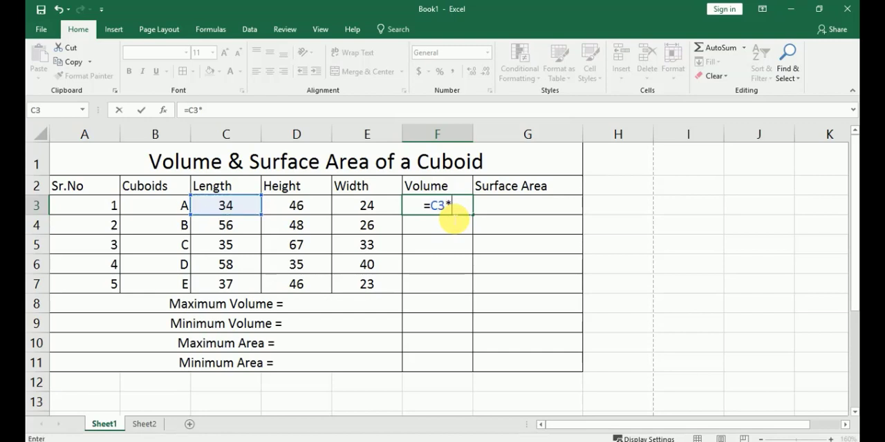
{"action": "left_click", "coordinate": [320, 206]}
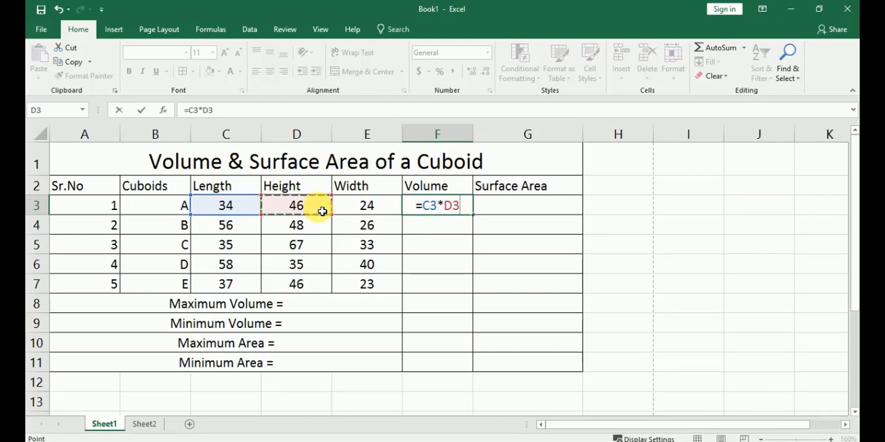
{"action": "type", "text": "*"}
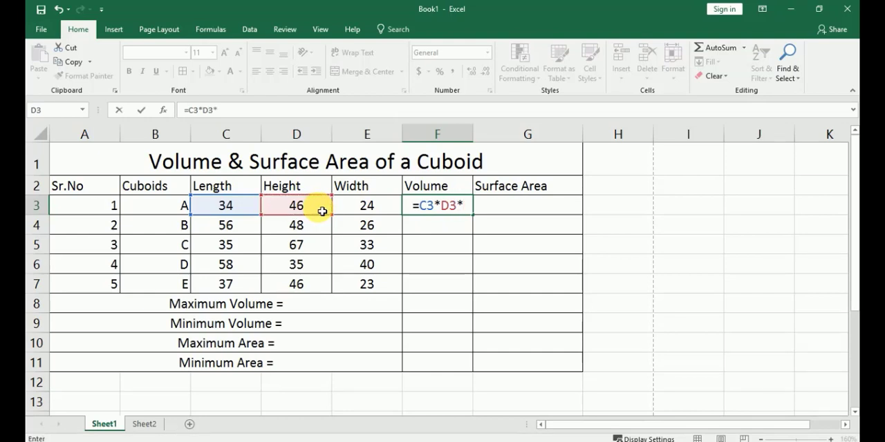
{"action": "left_click", "coordinate": [354, 206]}
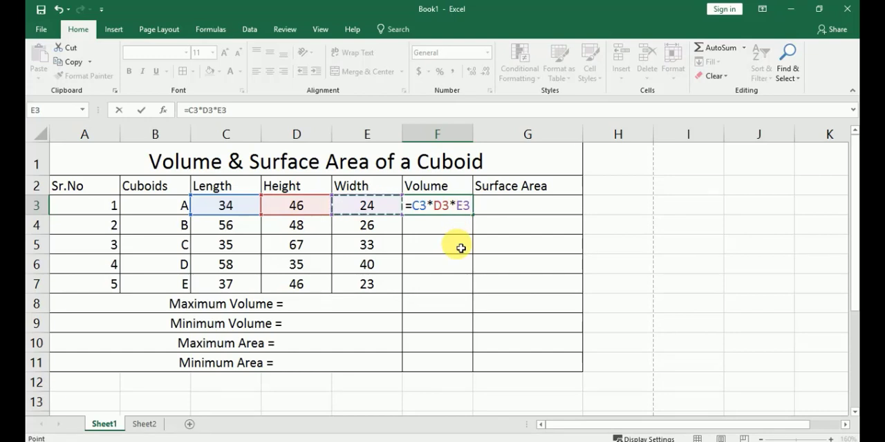
{"action": "key", "text": "Return"}
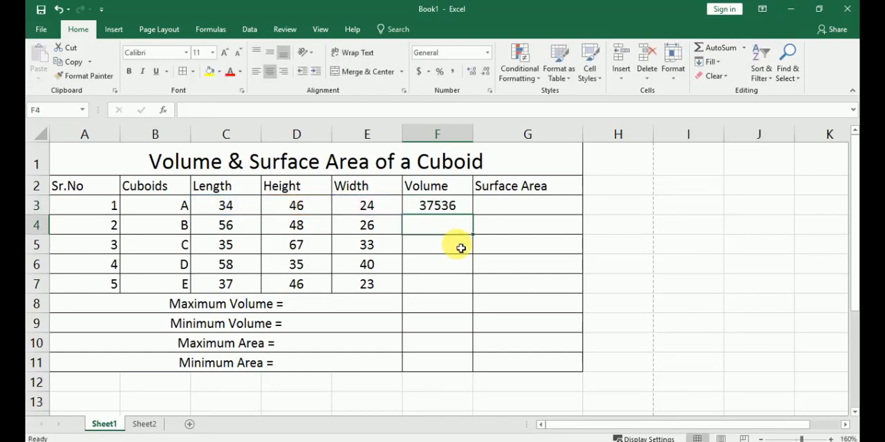
Fill the volume formula from F3 down to F7 for the remaining cuboids
{"action": "left_click", "coordinate": [458, 208]}
{"action": "left_click_drag", "start_coordinate": [477, 220], "coordinate": [473, 293]}
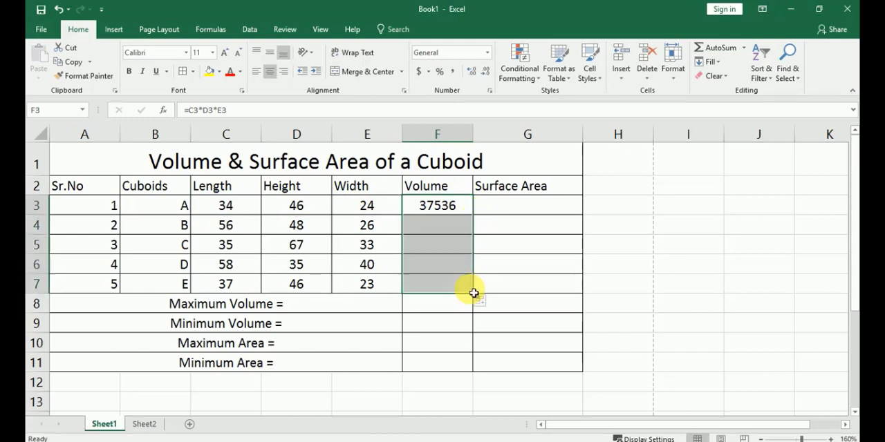
{"action": "left_click", "coordinate": [472, 292]}
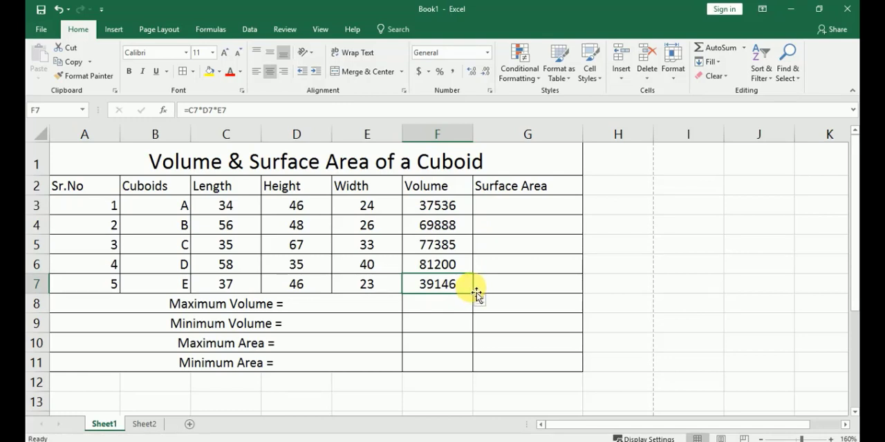
Select G3 under Surface Area, switch to 3D Builder and examine the green cube's side and top faces from several angles
{"action": "left_click", "coordinate": [505, 212]}
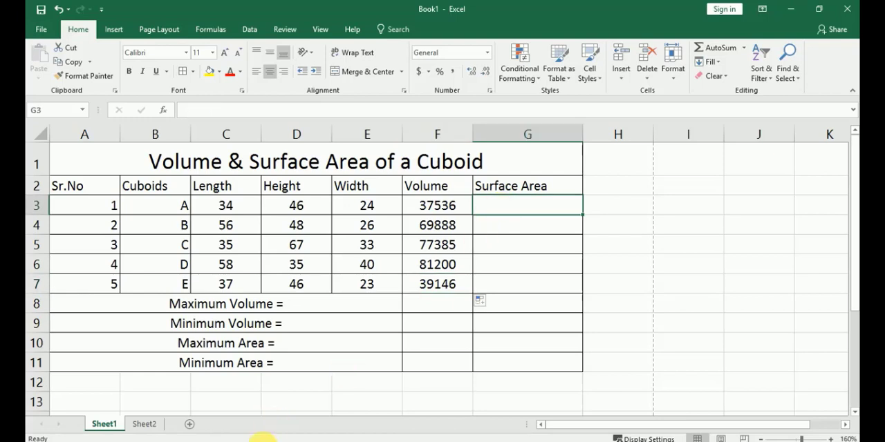
{"action": "mouse_move", "coordinate": [247, 441]}
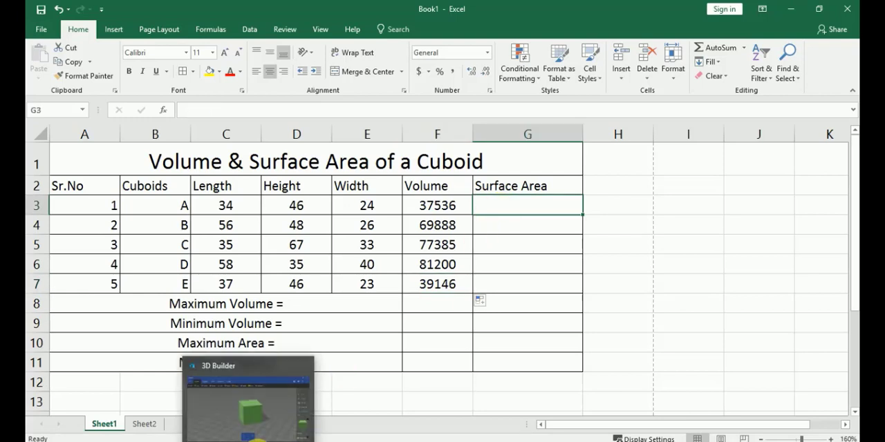
{"action": "left_click", "coordinate": [247, 441]}
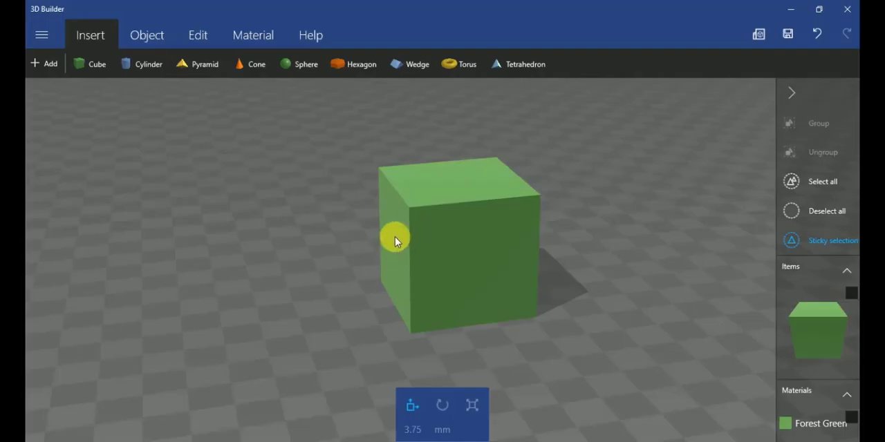
{"action": "left_click_drag", "start_coordinate": [373, 266], "coordinate": [349, 295]}
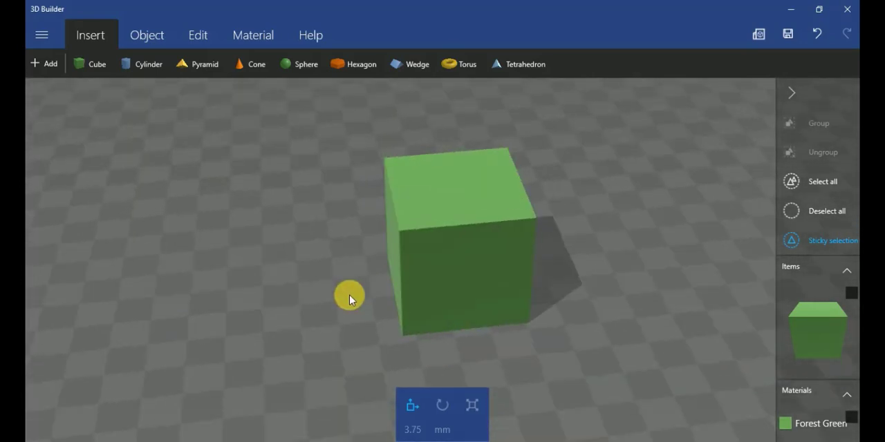
{"action": "left_click_drag", "start_coordinate": [434, 165], "coordinate": [261, 304]}
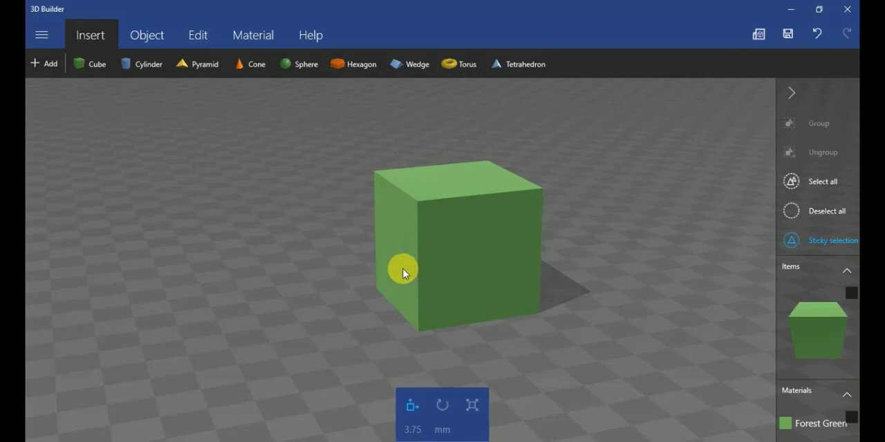
{"action": "left_click_drag", "start_coordinate": [394, 270], "coordinate": [545, 290]}
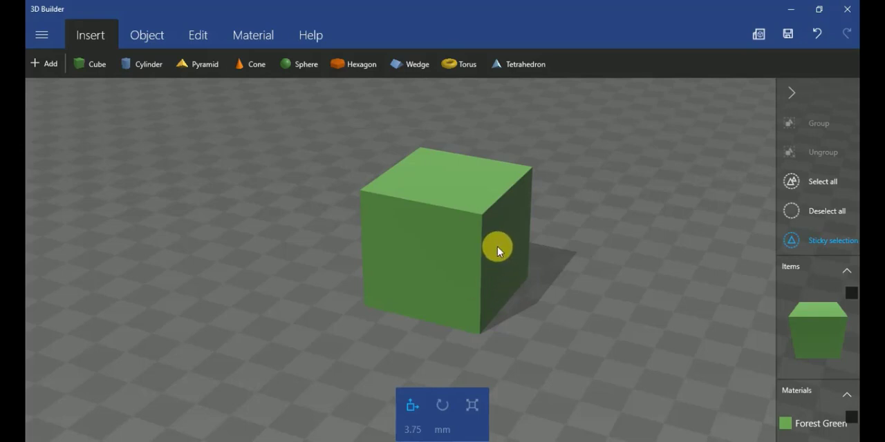
{"action": "left_click", "coordinate": [480, 288]}
{"action": "left_click_drag", "start_coordinate": [481, 288], "coordinate": [320, 253]}
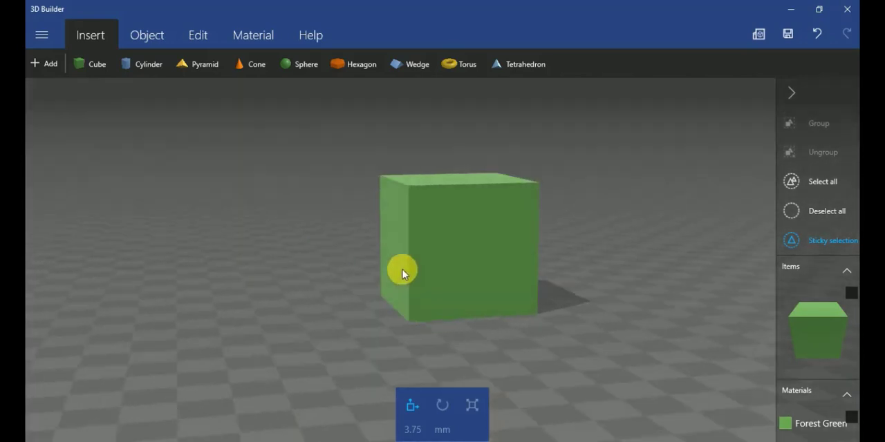
{"action": "left_click_drag", "start_coordinate": [403, 270], "coordinate": [389, 269]}
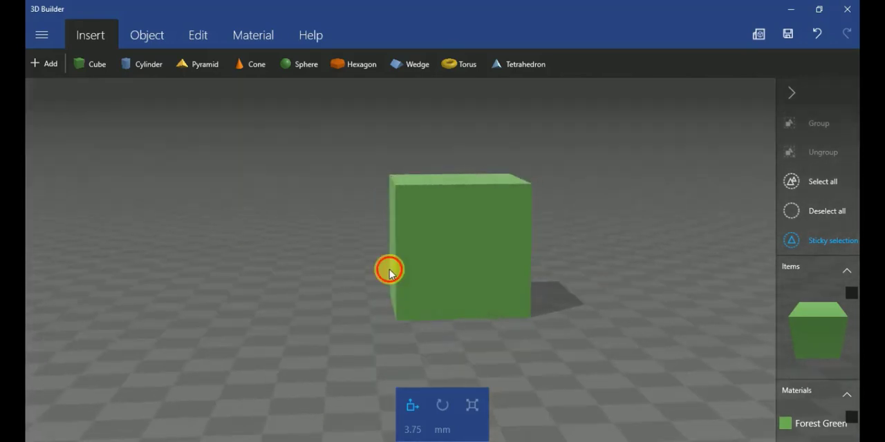
{"action": "left_click", "coordinate": [402, 302]}
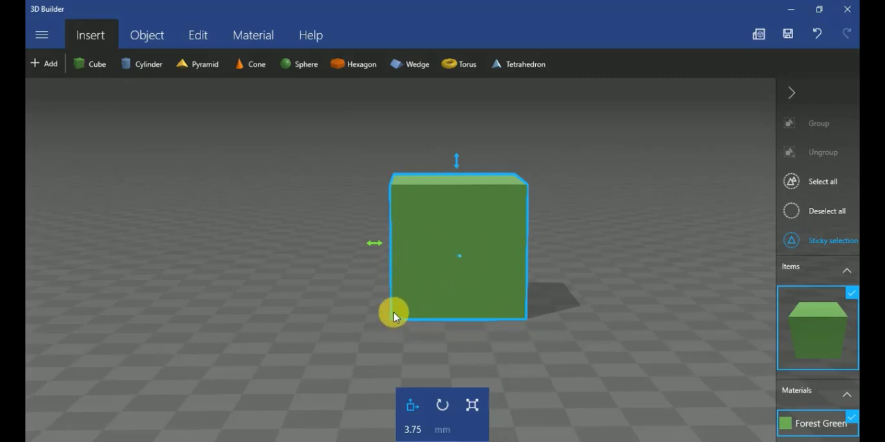
{"action": "left_click_drag", "start_coordinate": [409, 313], "coordinate": [437, 312]}
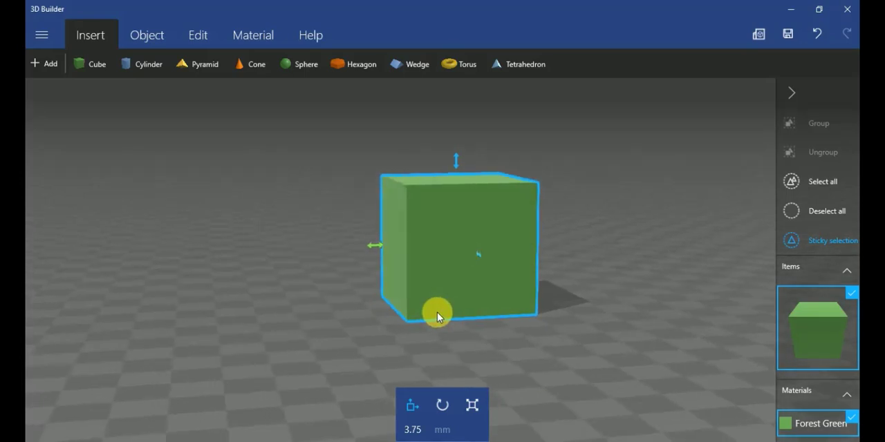
{"action": "left_click", "coordinate": [437, 312]}
{"action": "left_click_drag", "start_coordinate": [383, 307], "coordinate": [533, 309]}
{"action": "left_click_drag", "start_coordinate": [395, 310], "coordinate": [486, 314]}
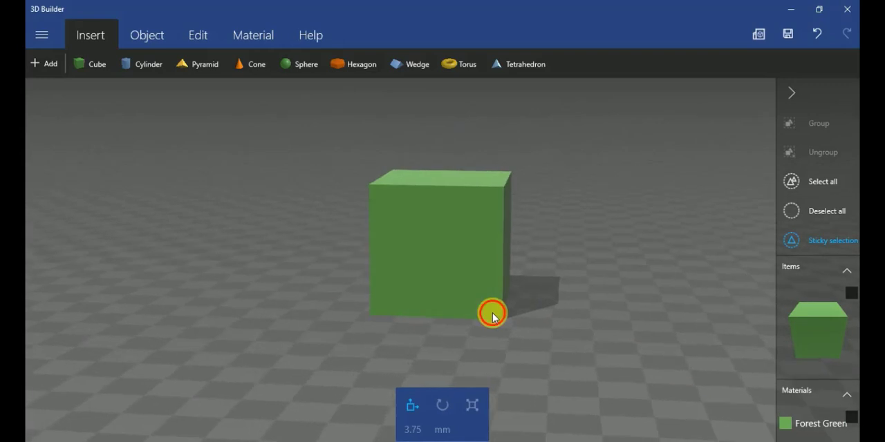
{"action": "left_click", "coordinate": [477, 313]}
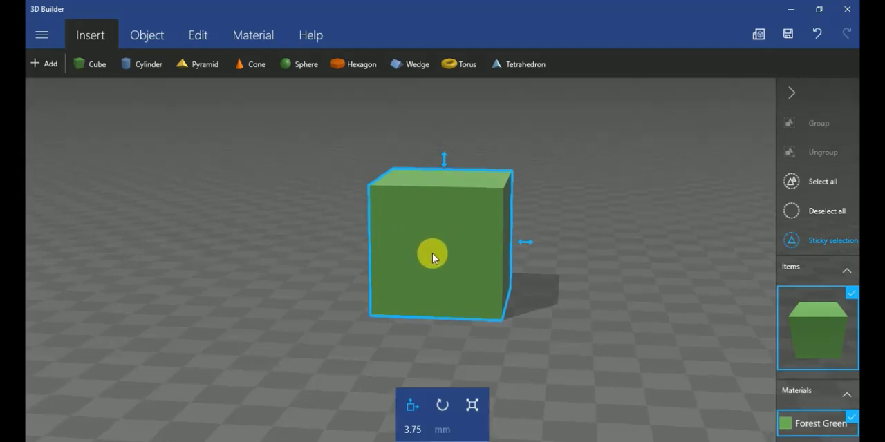
{"action": "left_click_drag", "start_coordinate": [431, 253], "coordinate": [336, 270]}
{"action": "left_click_drag", "start_coordinate": [504, 263], "coordinate": [576, 266]}
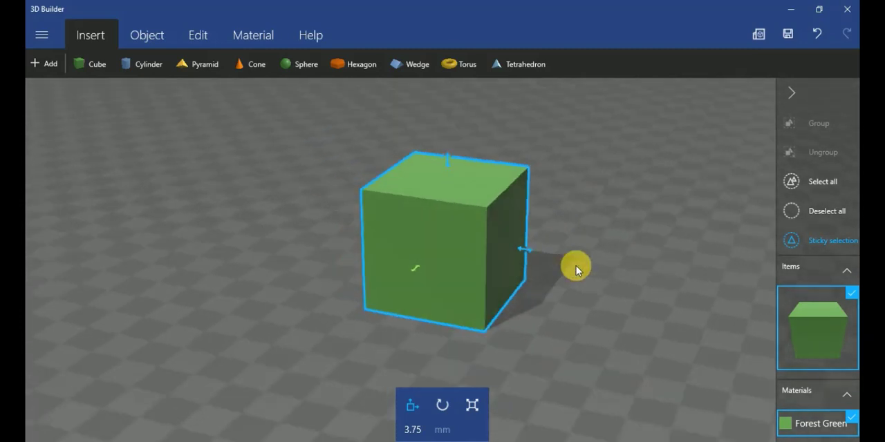
{"action": "left_click_drag", "start_coordinate": [363, 306], "coordinate": [537, 297]}
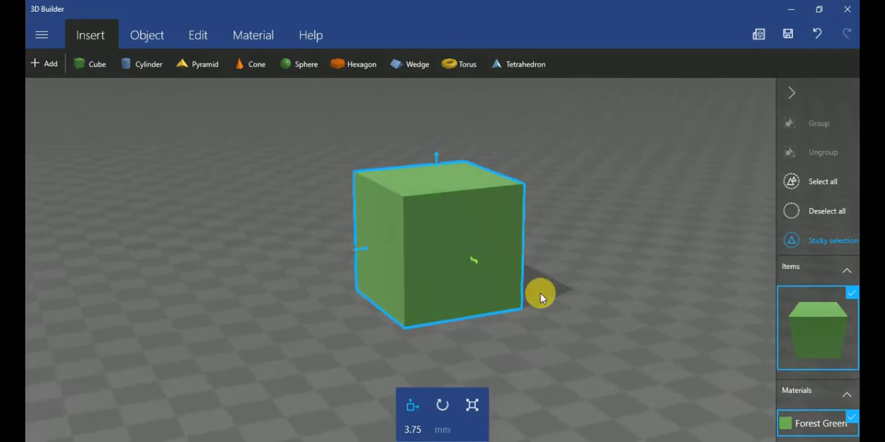
{"action": "left_click_drag", "start_coordinate": [359, 321], "coordinate": [514, 318]}
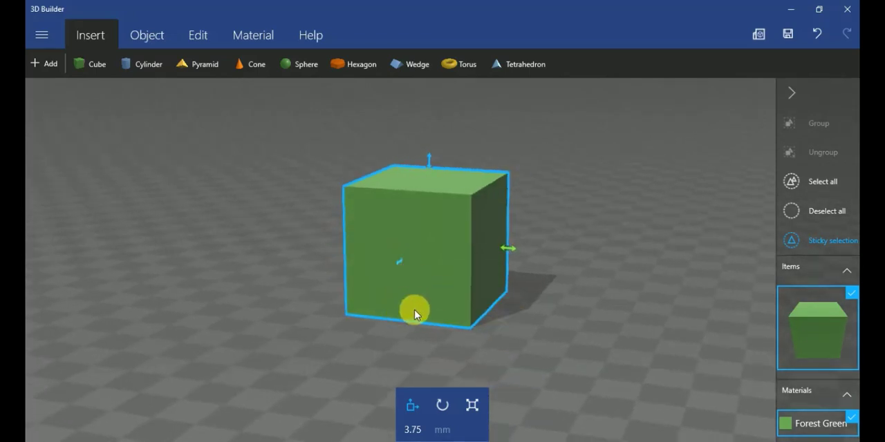
{"action": "left_click_drag", "start_coordinate": [414, 309], "coordinate": [468, 307]}
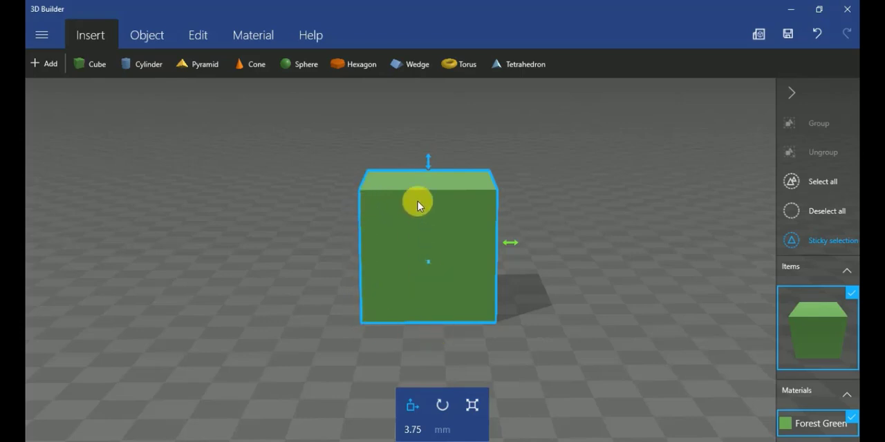
{"action": "left_click_drag", "start_coordinate": [418, 201], "coordinate": [421, 304]}
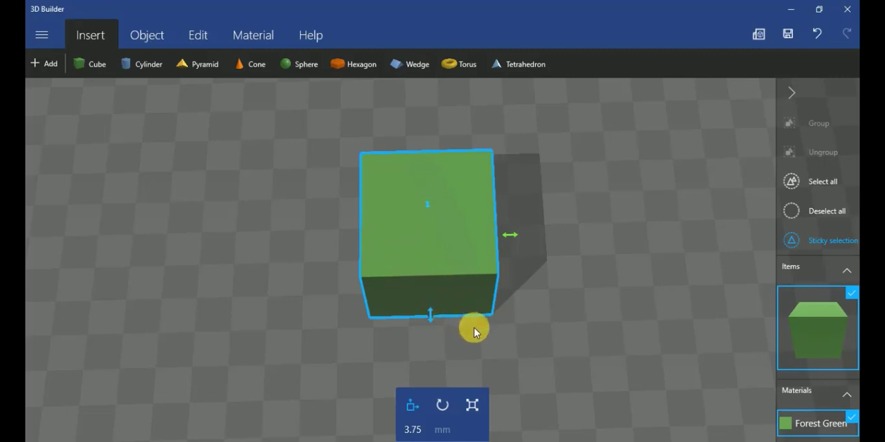
Examine the green cube's front, side and top faces from all around, including how adjacent faces meet at the corners
{"action": "left_click_drag", "start_coordinate": [472, 327], "coordinate": [448, 88]}
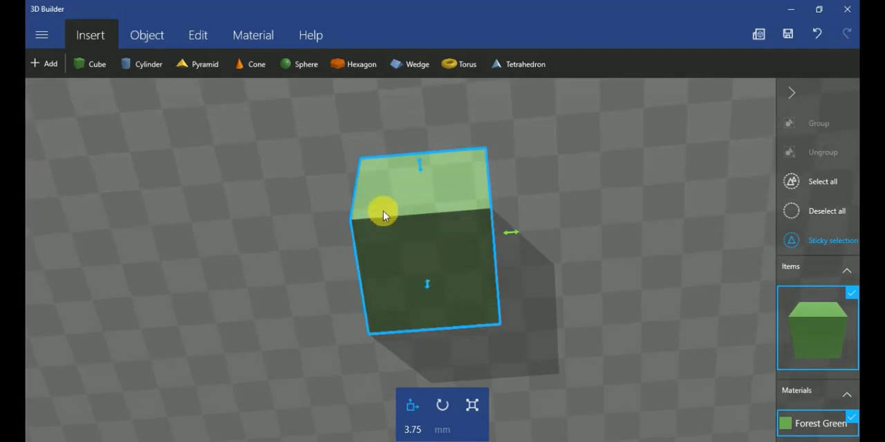
{"action": "left_click_drag", "start_coordinate": [382, 211], "coordinate": [573, 316]}
{"action": "left_click", "coordinate": [377, 301]}
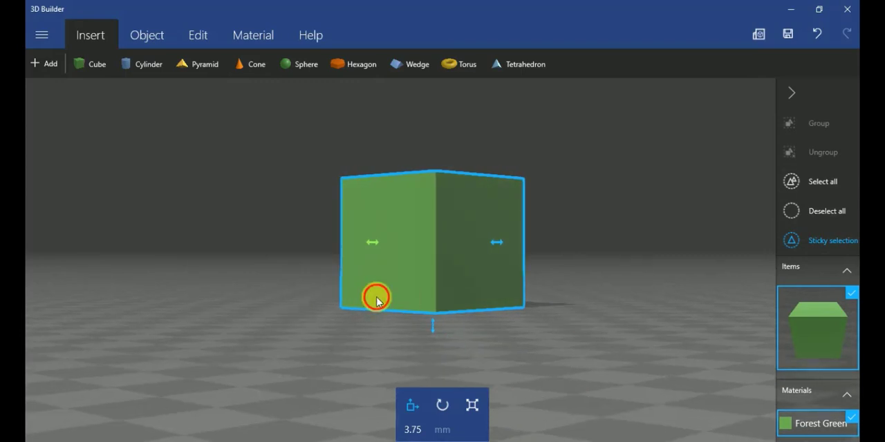
{"action": "left_click_drag", "start_coordinate": [377, 302], "coordinate": [510, 306]}
{"action": "left_click_drag", "start_coordinate": [408, 304], "coordinate": [547, 304]}
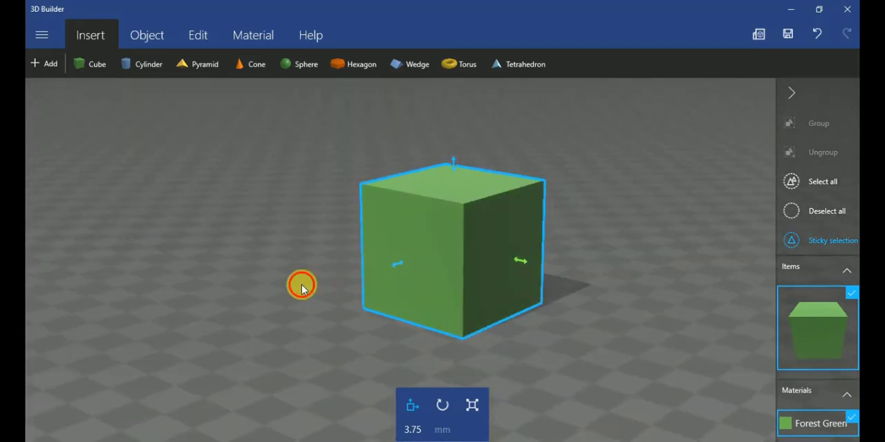
{"action": "left_click_drag", "start_coordinate": [301, 289], "coordinate": [527, 297]}
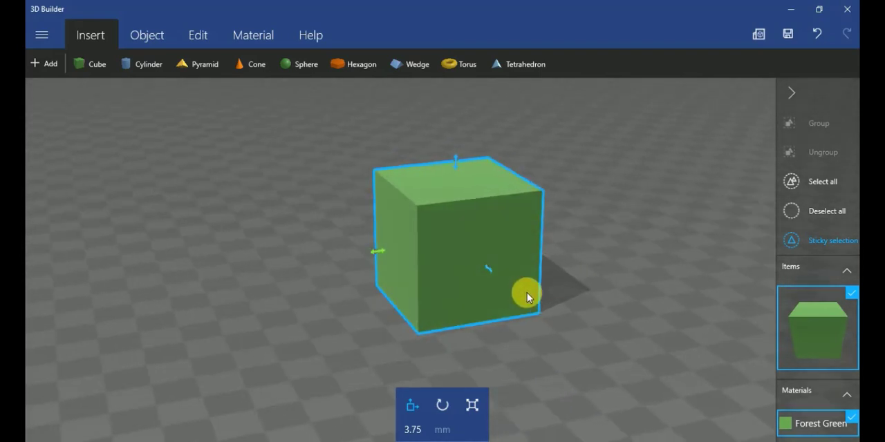
{"action": "left_click", "coordinate": [388, 250]}
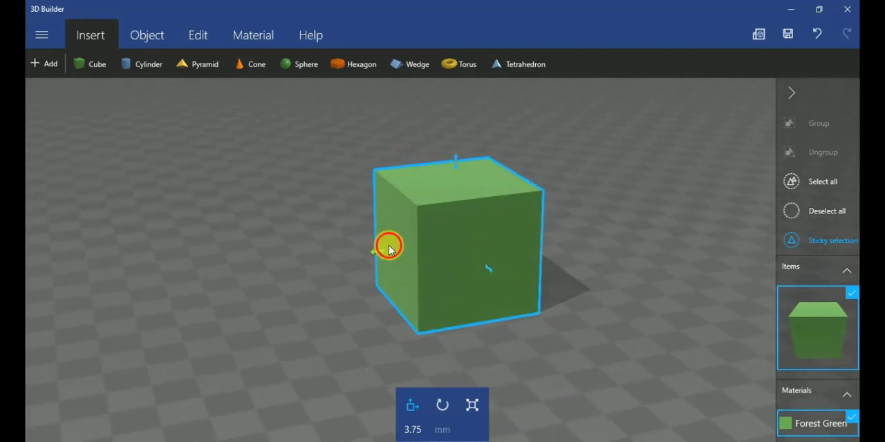
{"action": "left_click_drag", "start_coordinate": [388, 250], "coordinate": [456, 254]}
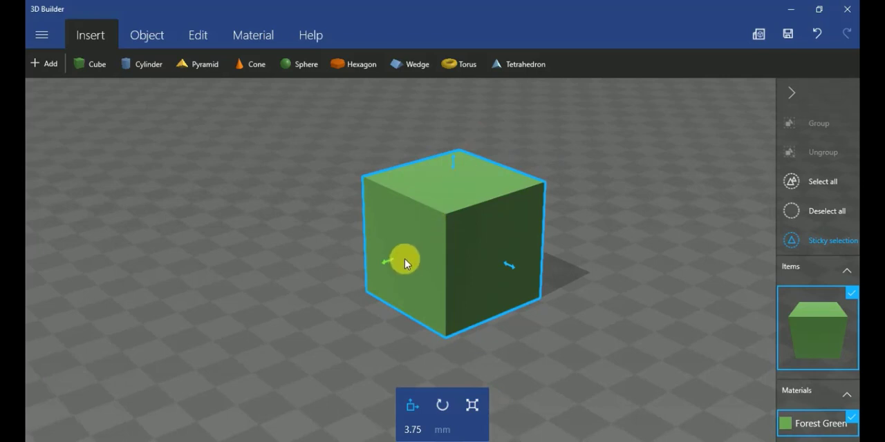
{"action": "left_click_drag", "start_coordinate": [409, 256], "coordinate": [428, 276]}
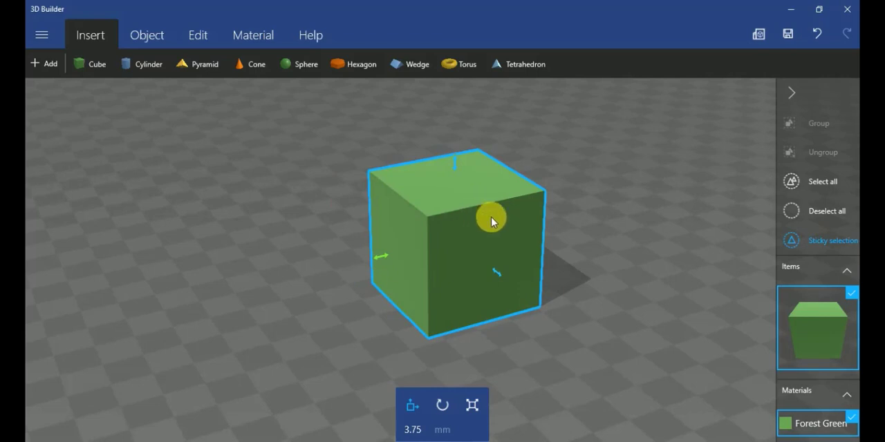
{"action": "left_click_drag", "start_coordinate": [490, 217], "coordinate": [406, 250]}
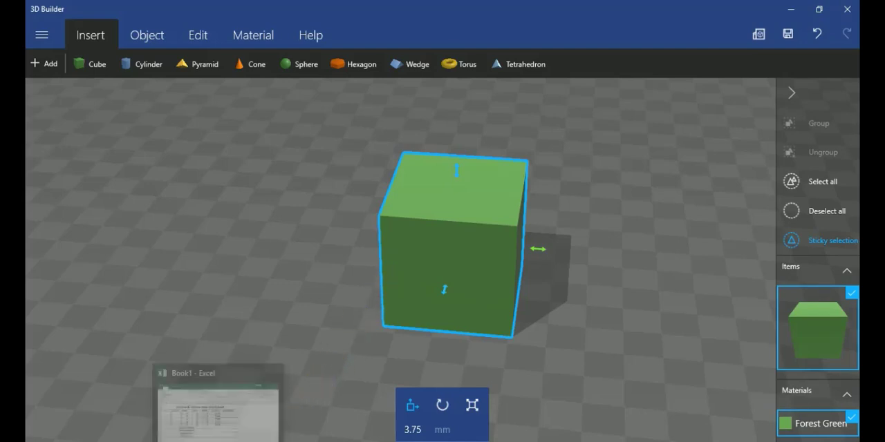
Switch back to the Book1 workbook in Excel and write =C3*D3+C3*E3+D3*E3 in G3 as cuboid A's surface area formula
{"action": "left_click", "coordinate": [219, 441]}
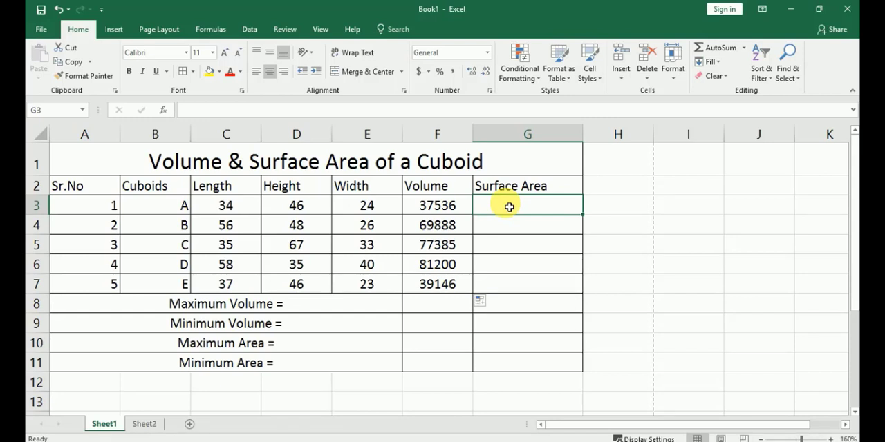
{"action": "type", "text": "="}
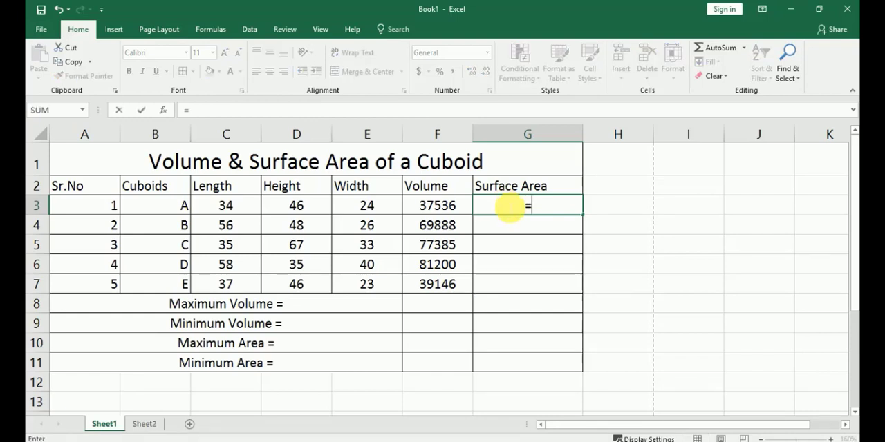
{"action": "left_click", "coordinate": [254, 214]}
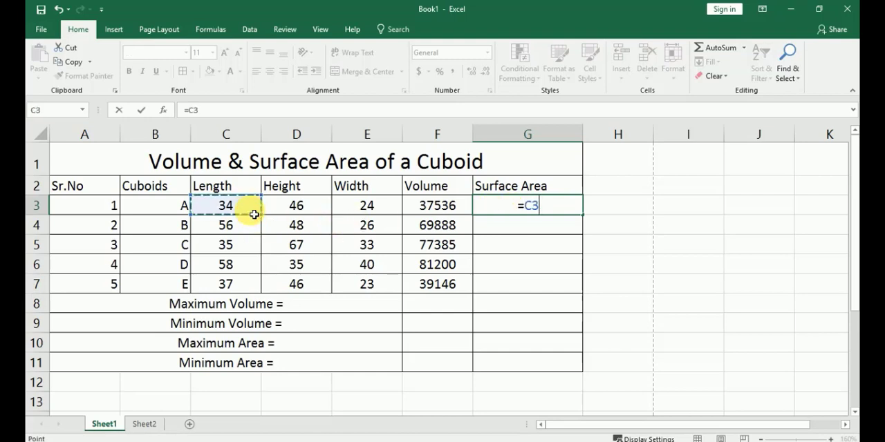
{"action": "type", "text": "*"}
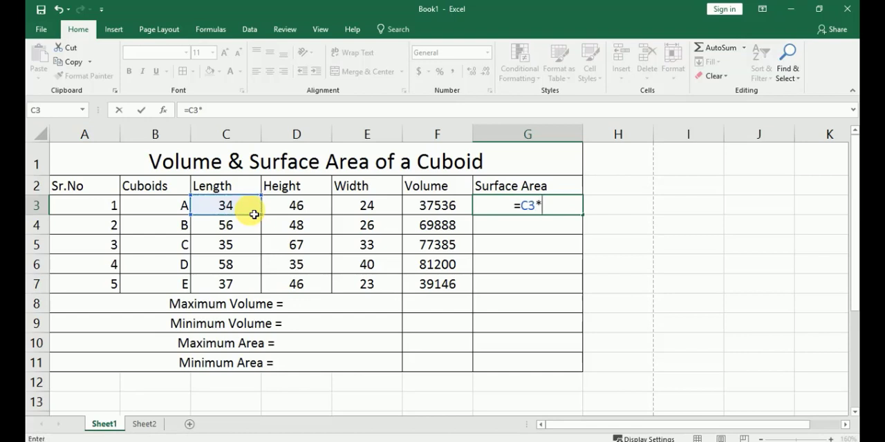
{"action": "left_click", "coordinate": [297, 210]}
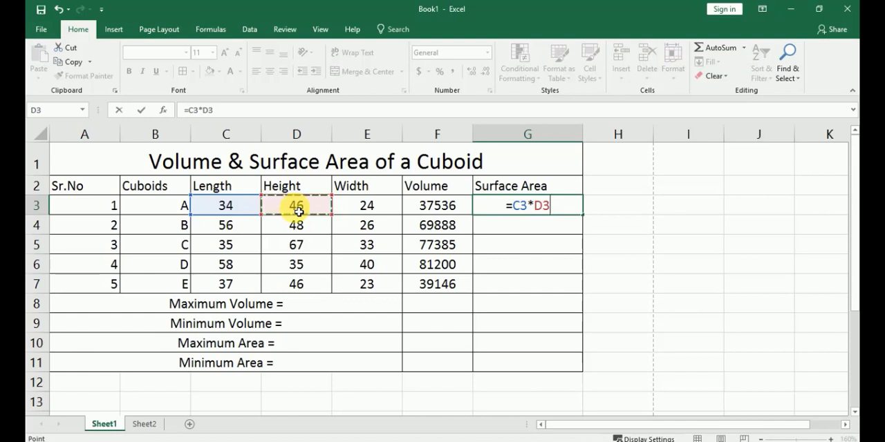
{"action": "type", "text": "+"}
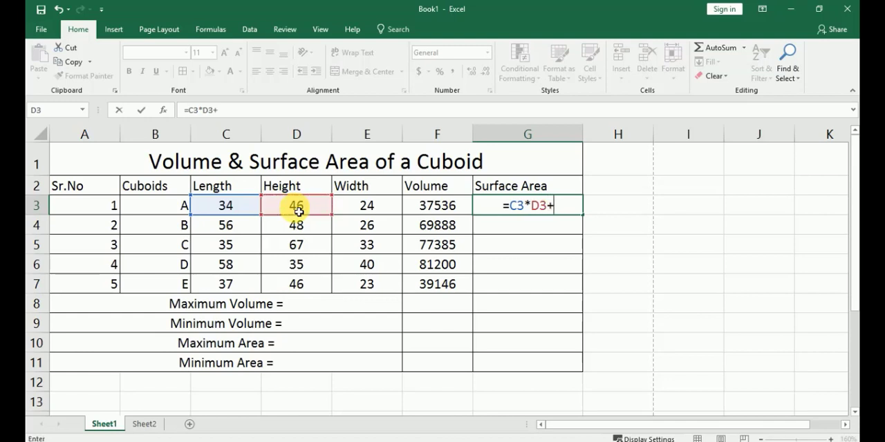
{"action": "left_click", "coordinate": [240, 213]}
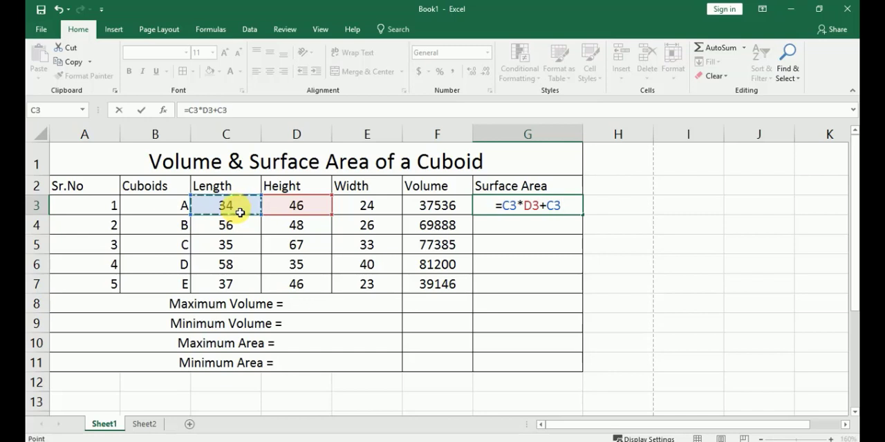
{"action": "type", "text": "*"}
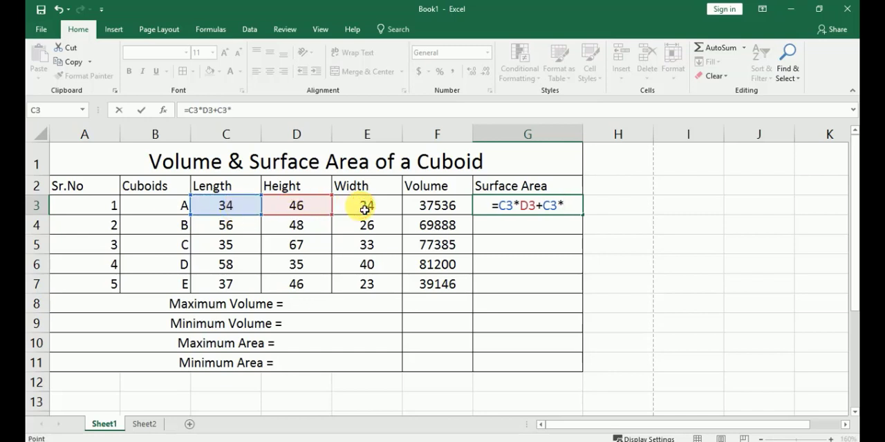
{"action": "left_click", "coordinate": [364, 209]}
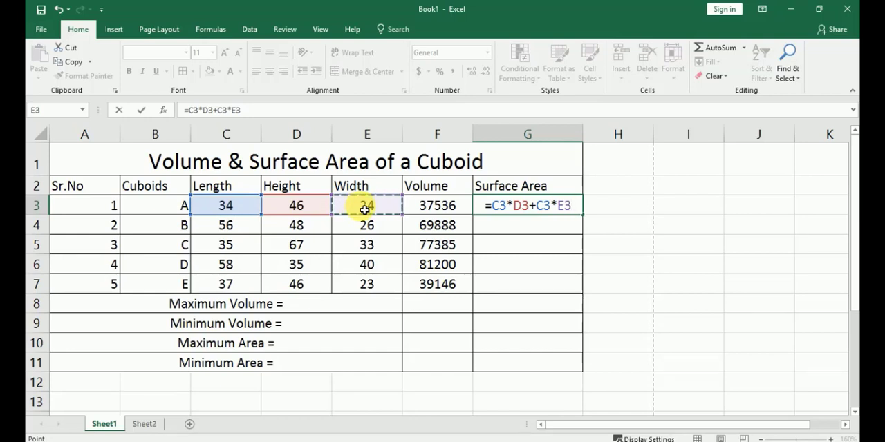
{"action": "type", "text": "+"}
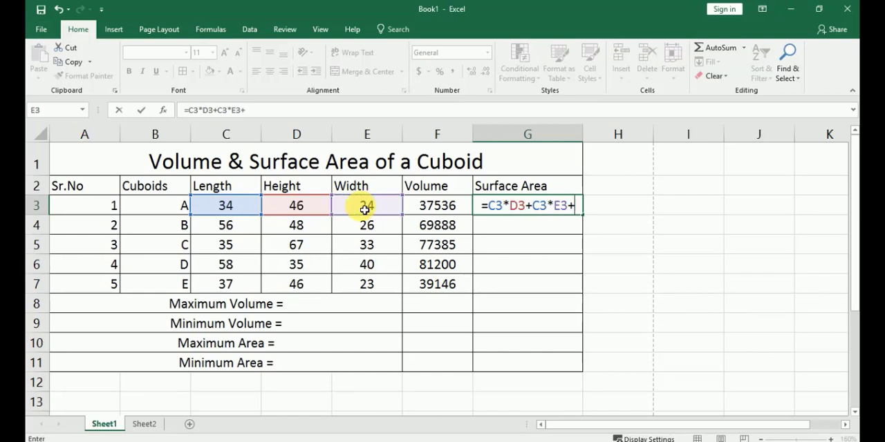
{"action": "left_click", "coordinate": [322, 210]}
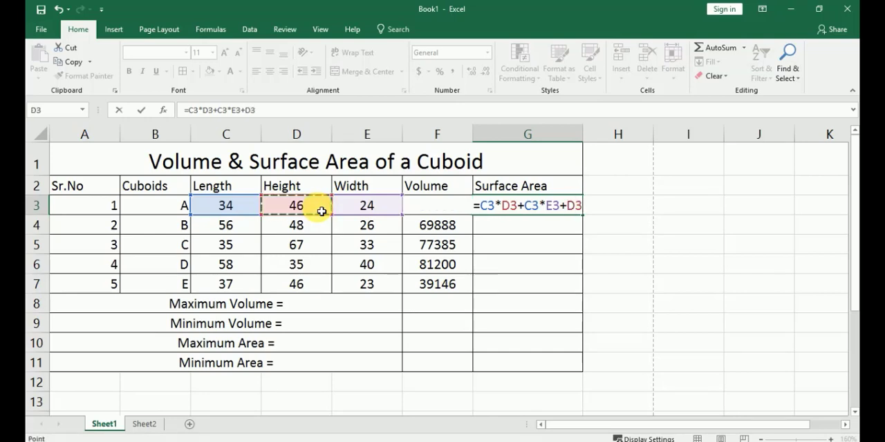
{"action": "type", "text": "*"}
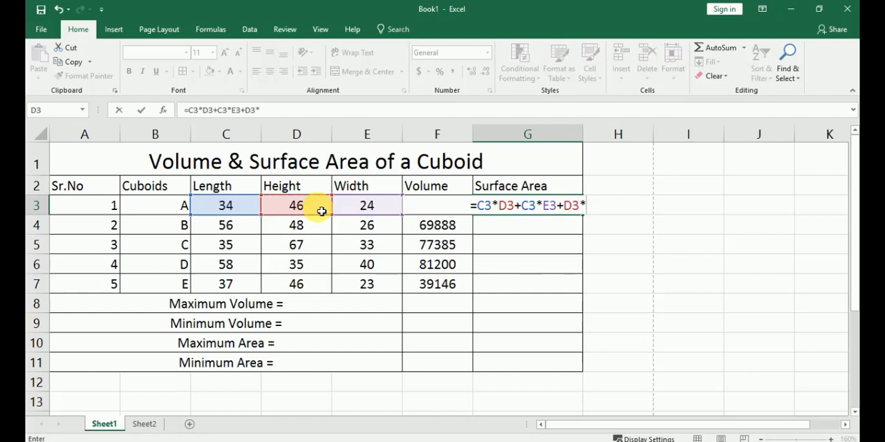
{"action": "left_click", "coordinate": [388, 211]}
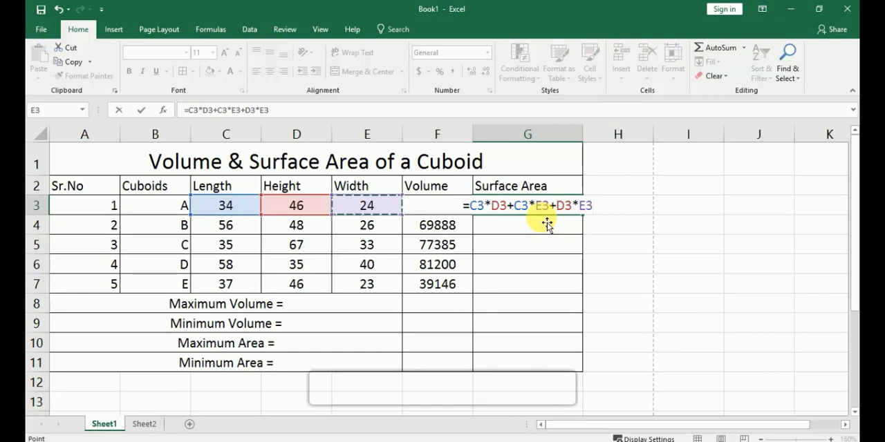
Enclose the sum in G3 in parentheses and multiply it by 2, entering the formula =2*(C3*D3+C3*E3+D3*E3)
{"action": "type", "text": ")"}
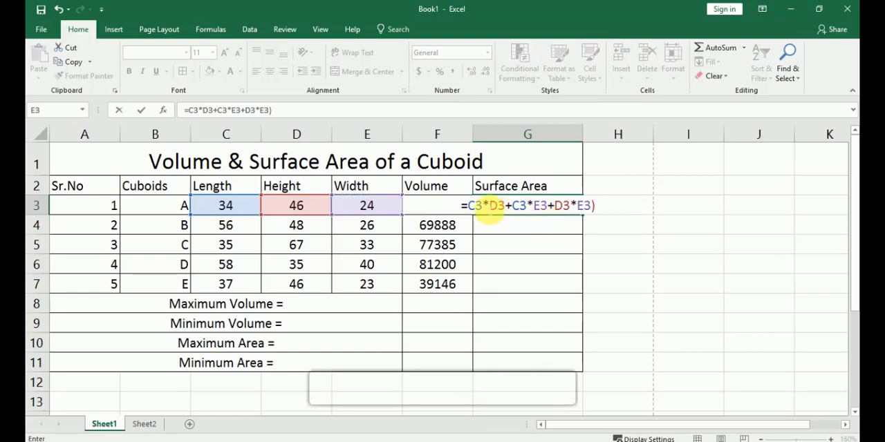
{"action": "left_click", "coordinate": [471, 209]}
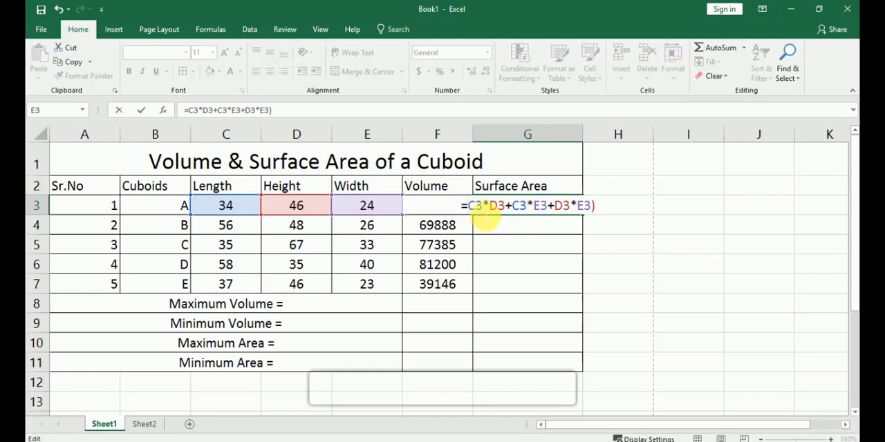
{"action": "type", "text": "("}
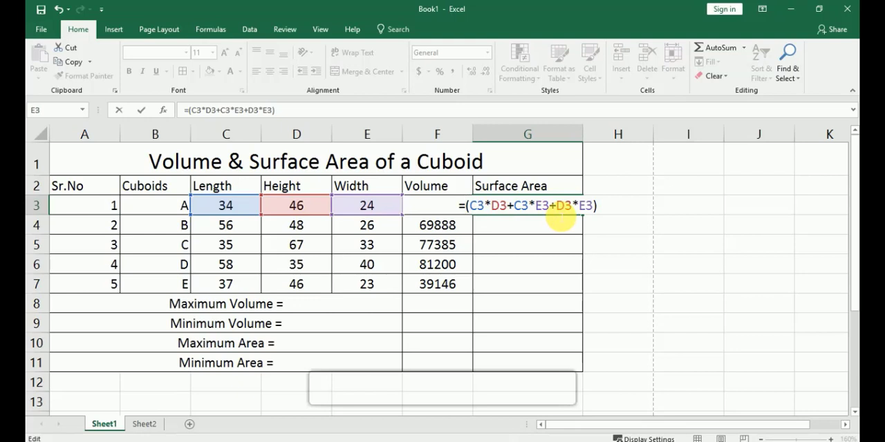
{"action": "type", "text": "2"}
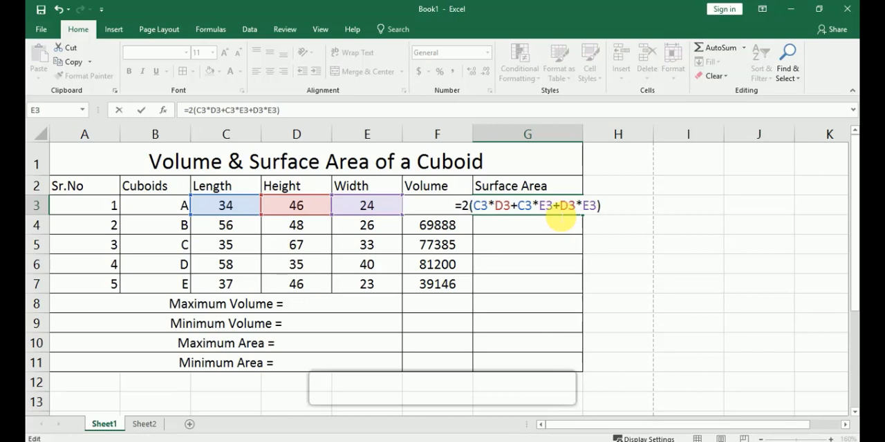
{"action": "type", "text": "*"}
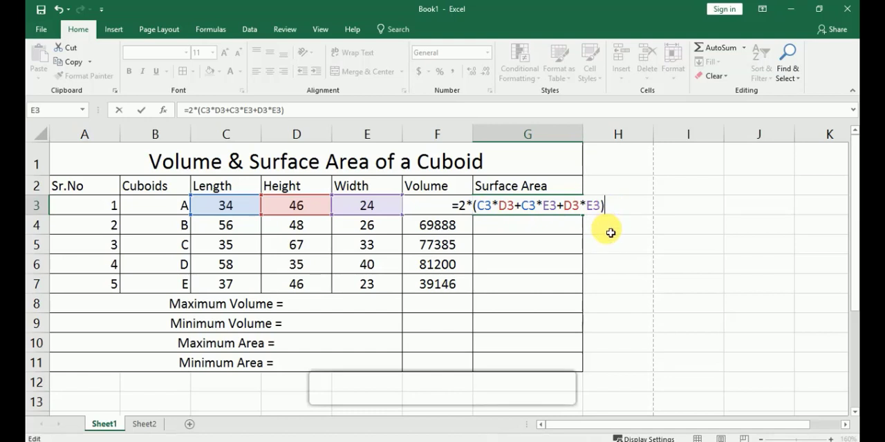
{"action": "key", "text": "Return"}
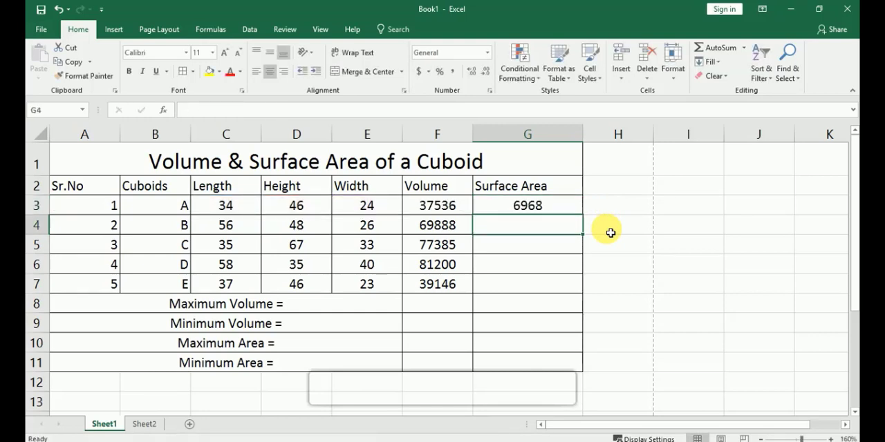
Fill the surface area formula from G3 down to G7 for the remaining cuboids
{"action": "left_click", "coordinate": [559, 208]}
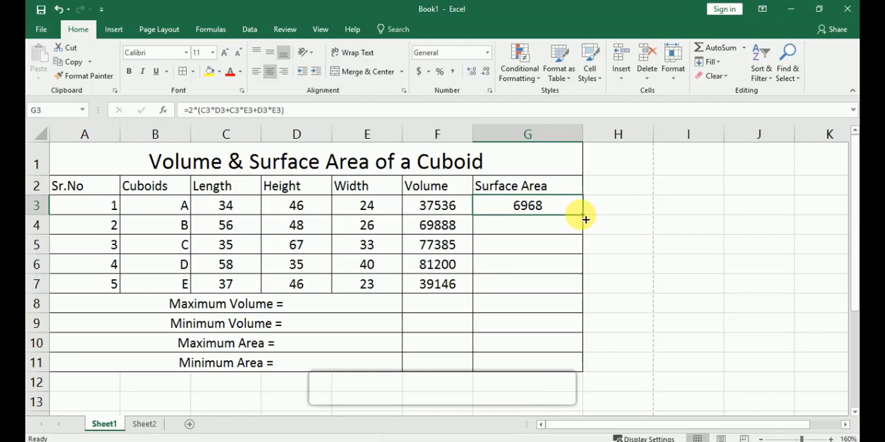
{"action": "left_click_drag", "start_coordinate": [585, 219], "coordinate": [588, 291]}
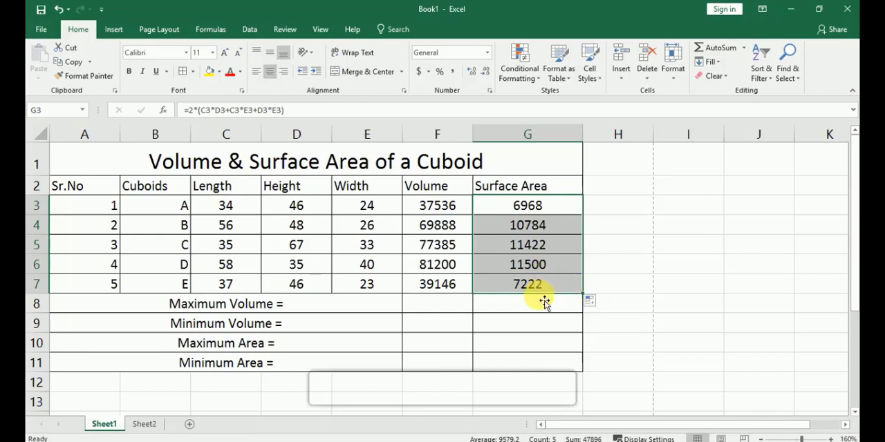
{"action": "left_click", "coordinate": [623, 268]}
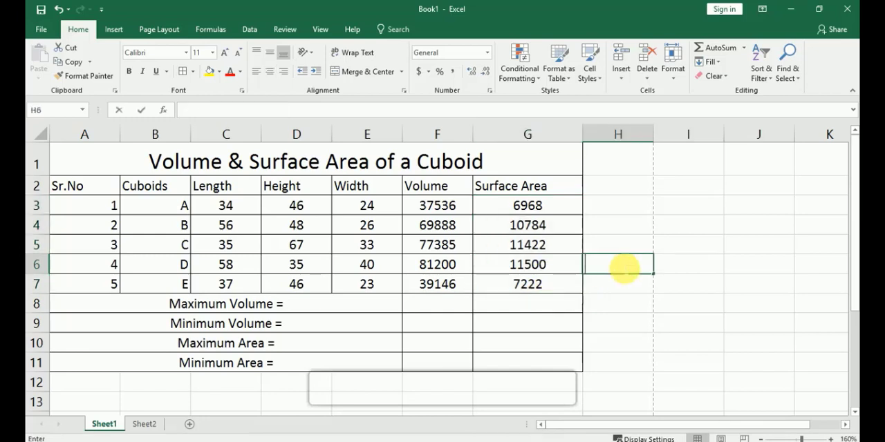
Enter =MAX(F3:F7) in F8 to find the maximum volume of the five cuboids
{"action": "left_click", "coordinate": [446, 309]}
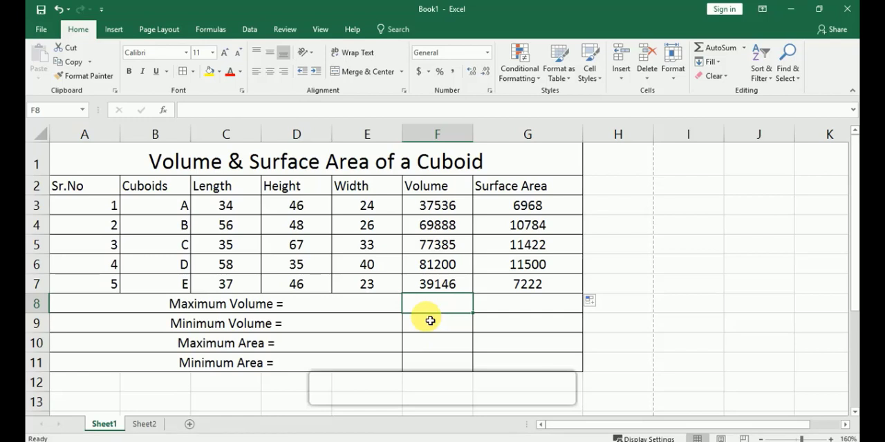
{"action": "type", "text": "="}
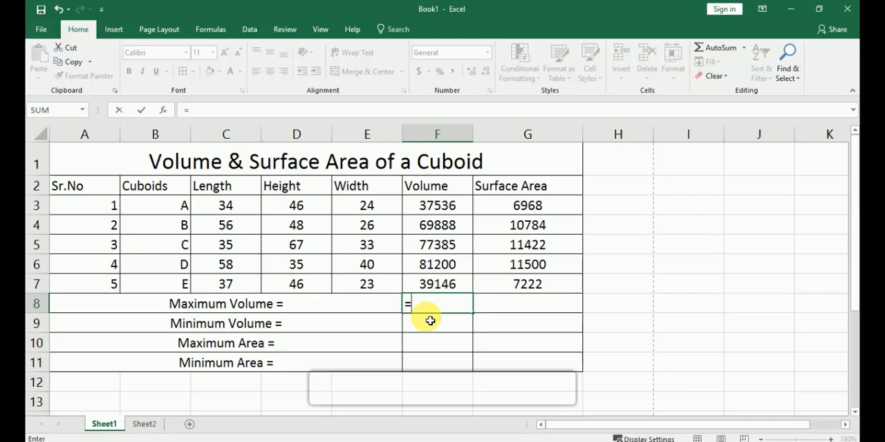
{"action": "type", "text": "M"}
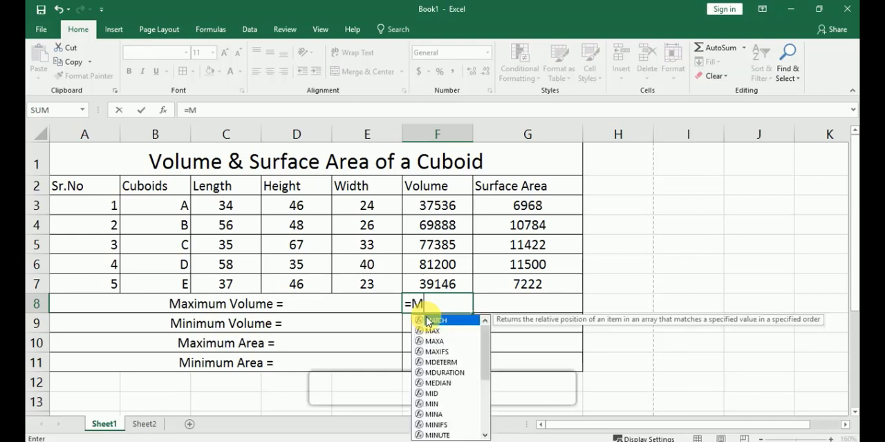
{"action": "type", "text": "ax"}
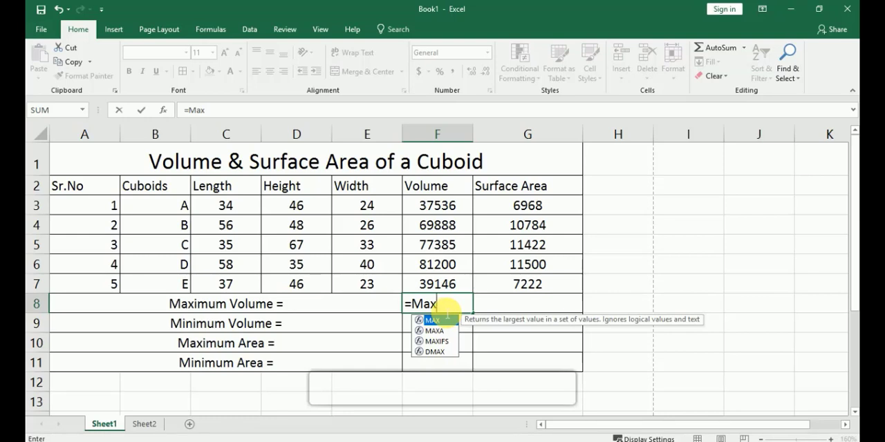
{"action": "type", "text": "("}
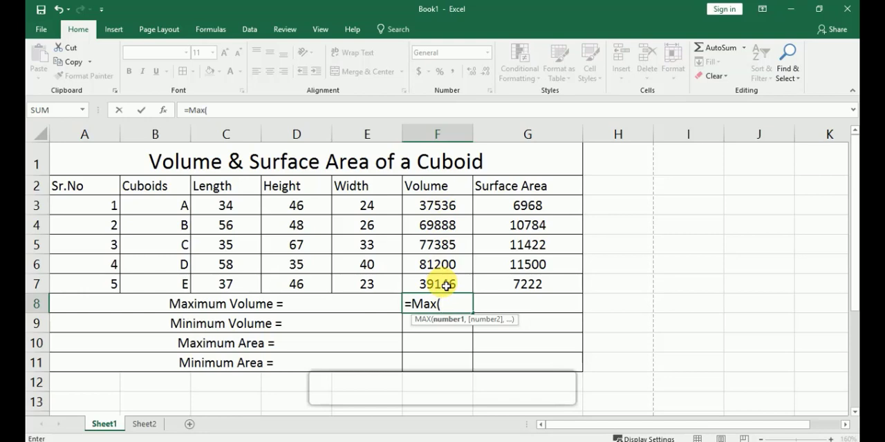
{"action": "left_click", "coordinate": [446, 207]}
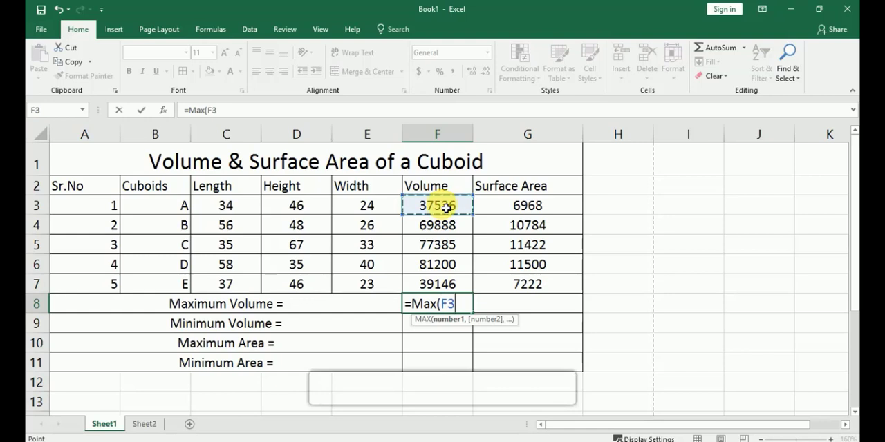
{"action": "key", "text": "F8"}
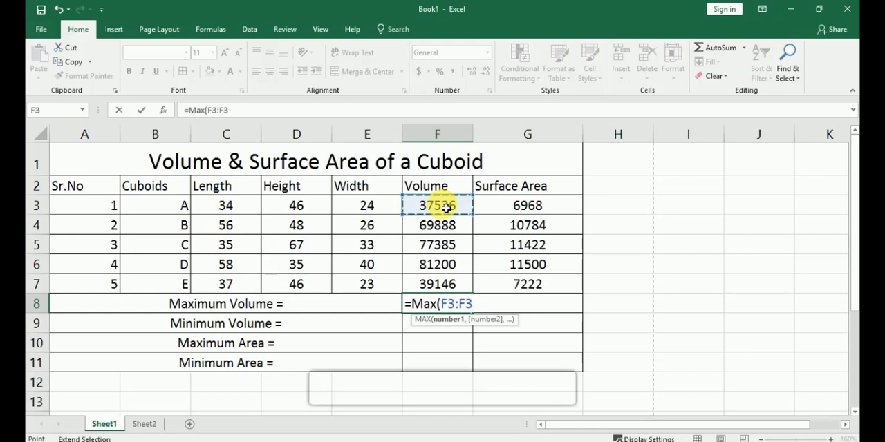
{"action": "key", "text": "BackSpace"}
{"action": "key", "text": "BackSpace"}
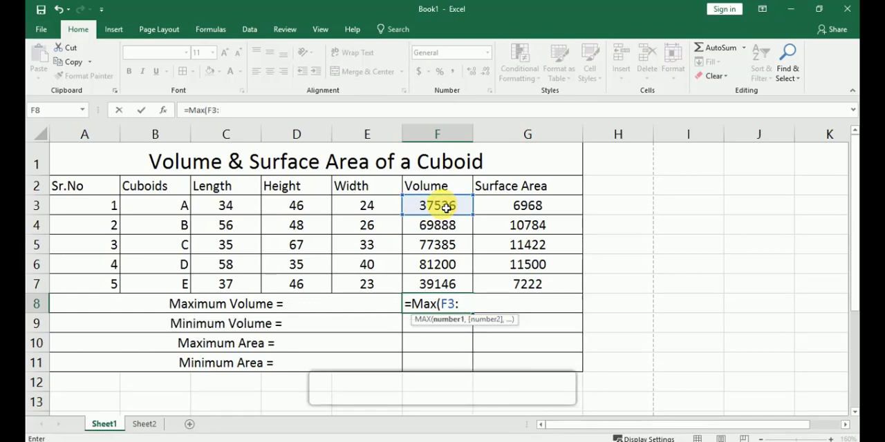
{"action": "left_click", "coordinate": [443, 289]}
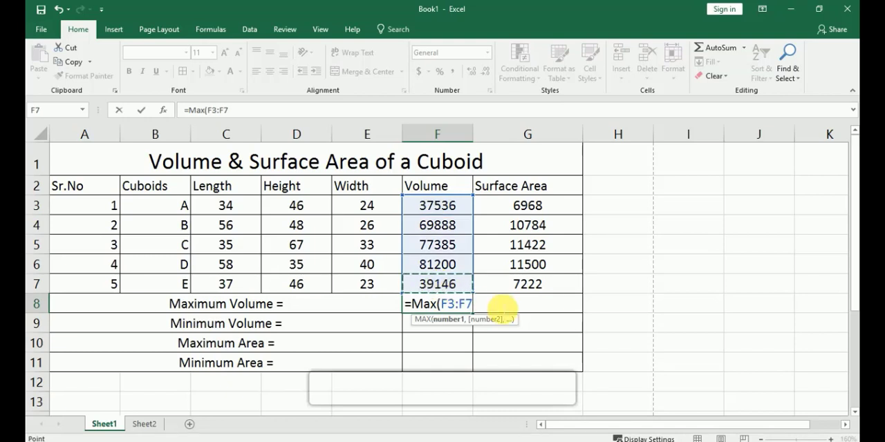
{"action": "type", "text": ")"}
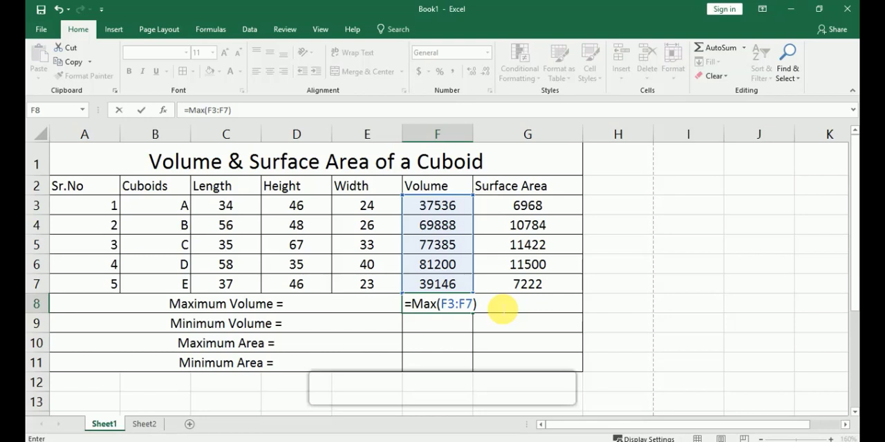
{"action": "key", "text": "Return"}
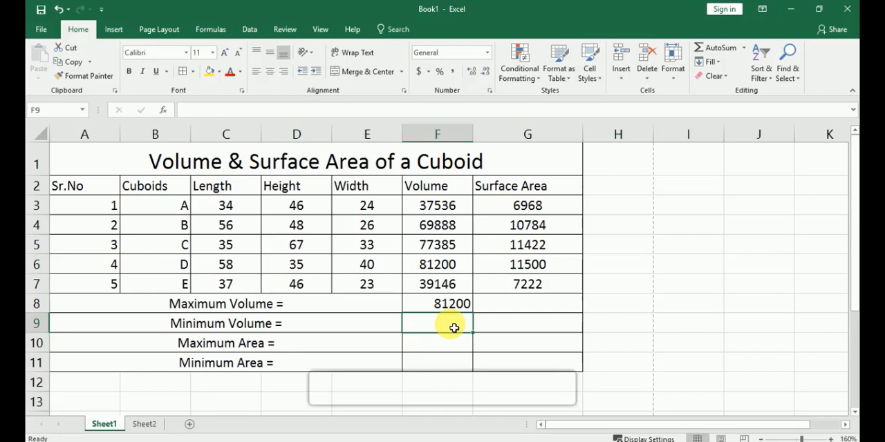
Enter =MIN(F3:F7) in F9 to find the minimum volume
{"action": "type", "text": "=min"}
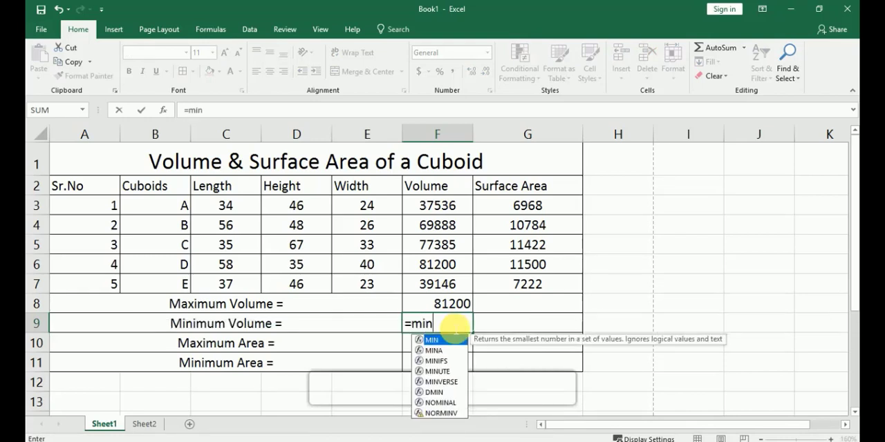
{"action": "type", "text": "("}
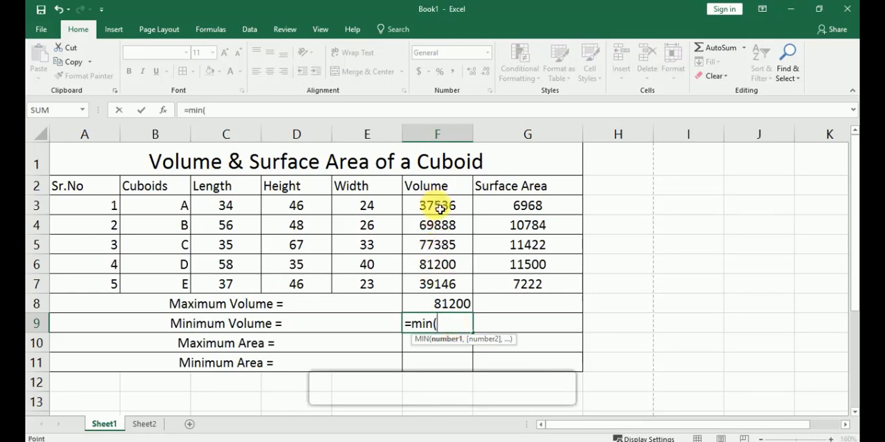
{"action": "left_click_drag", "start_coordinate": [436, 205], "coordinate": [442, 288]}
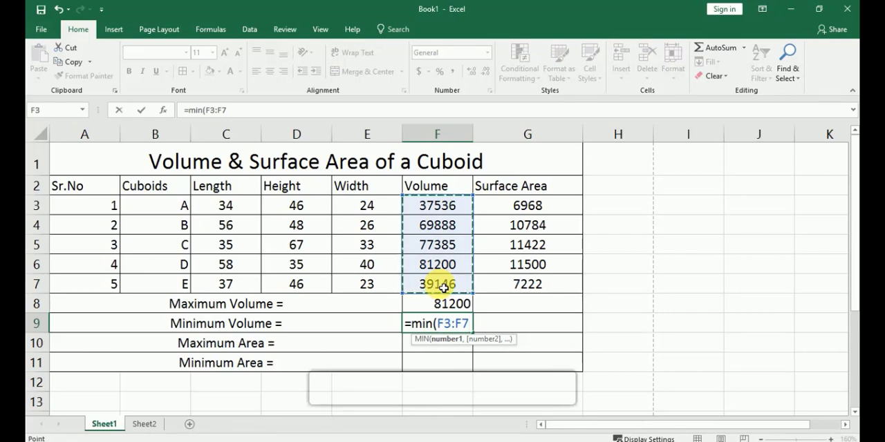
{"action": "type", "text": ")"}
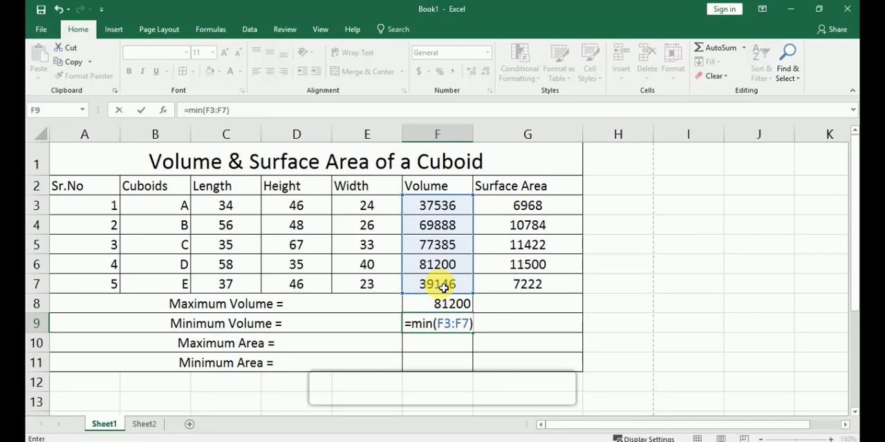
{"action": "key", "text": "Return"}
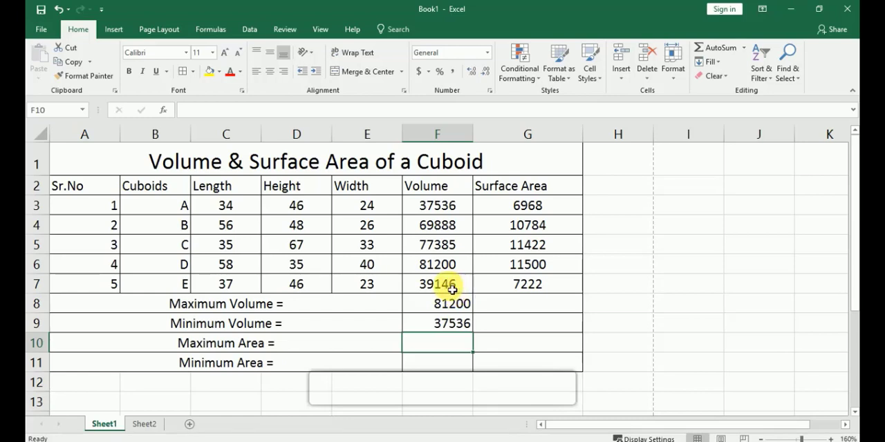
Inspect the minimum volume formula in F9 and cuboid A's volume formula in F3 without changing them
{"action": "left_click", "coordinate": [456, 326]}
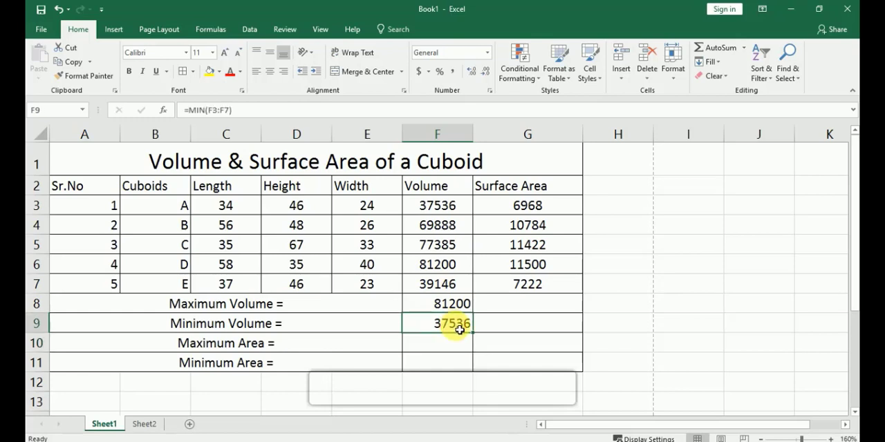
{"action": "double_click", "coordinate": [460, 329]}
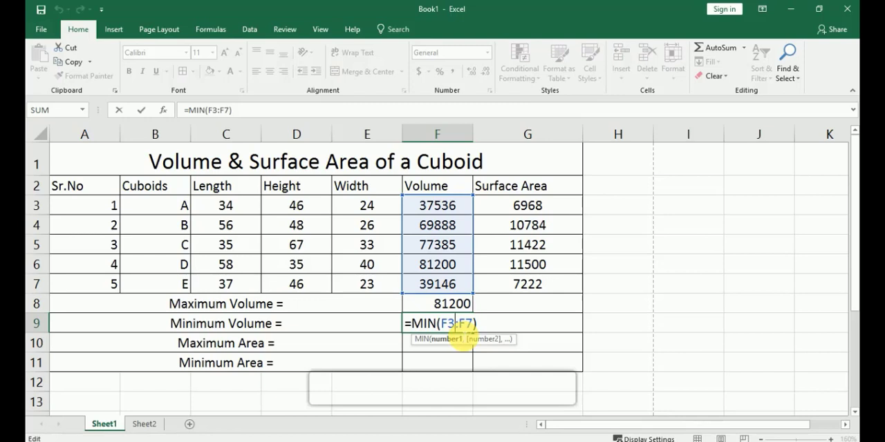
{"action": "key", "text": "ctrl+Return"}
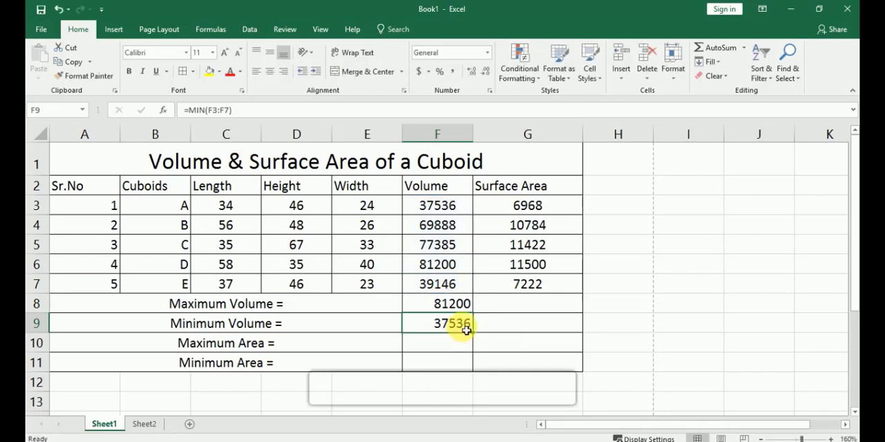
{"action": "double_click", "coordinate": [456, 214]}
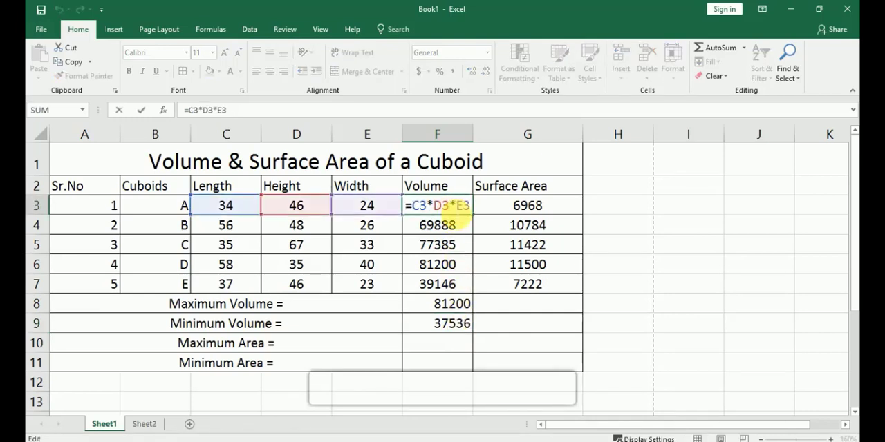
{"action": "key", "text": "Escape"}
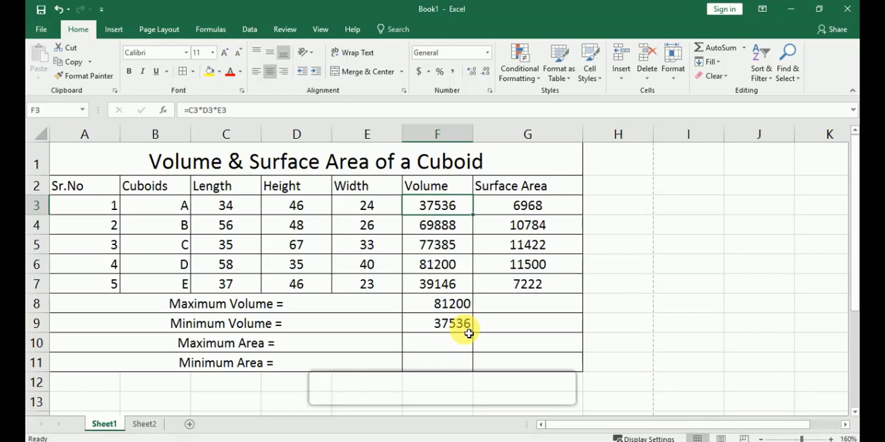
Enter =MAX(G3:G7) in G10 to find the maximum surface area
{"action": "left_click", "coordinate": [504, 348]}
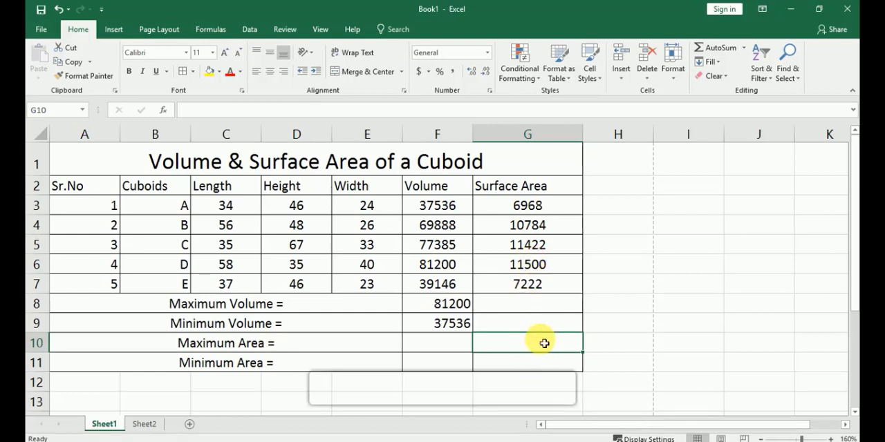
{"action": "type", "text": "="}
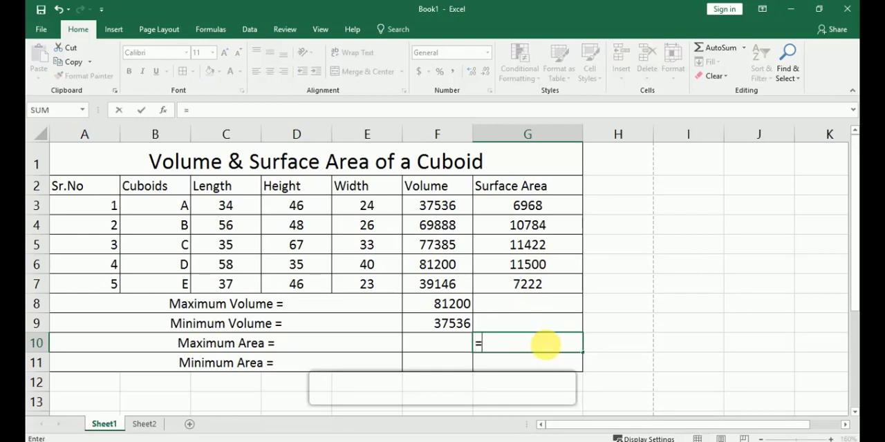
{"action": "type", "text": "ma"}
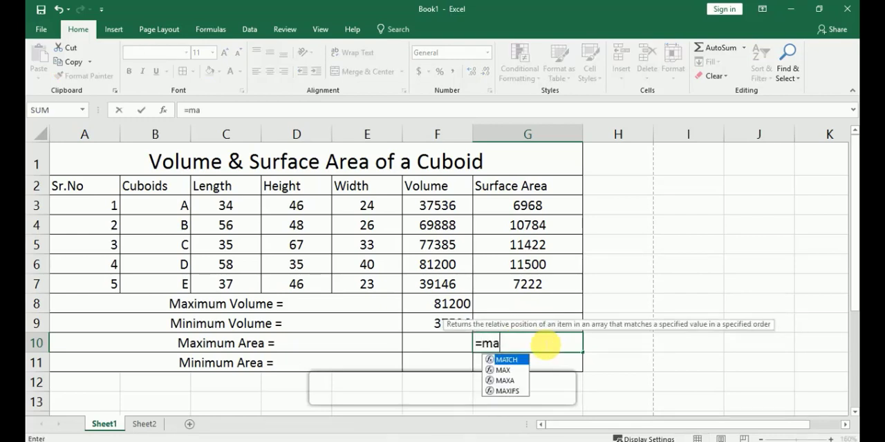
{"action": "type", "text": "x("}
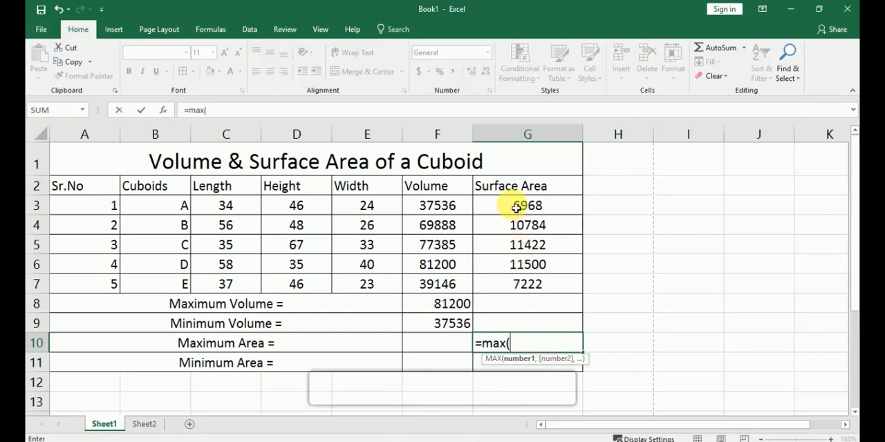
{"action": "left_click_drag", "start_coordinate": [518, 206], "coordinate": [524, 285]}
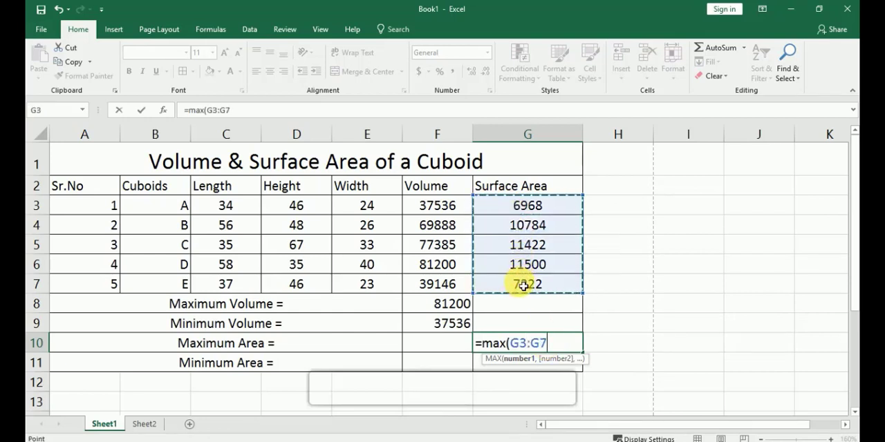
{"action": "type", "text": ")"}
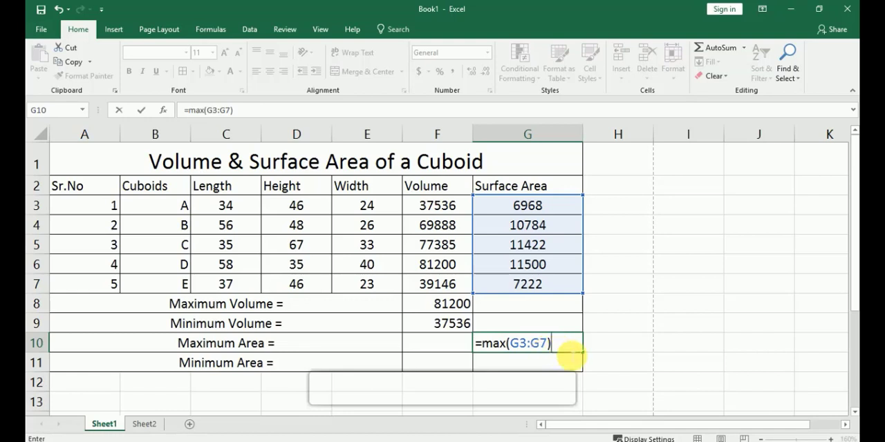
{"action": "key", "text": "Return"}
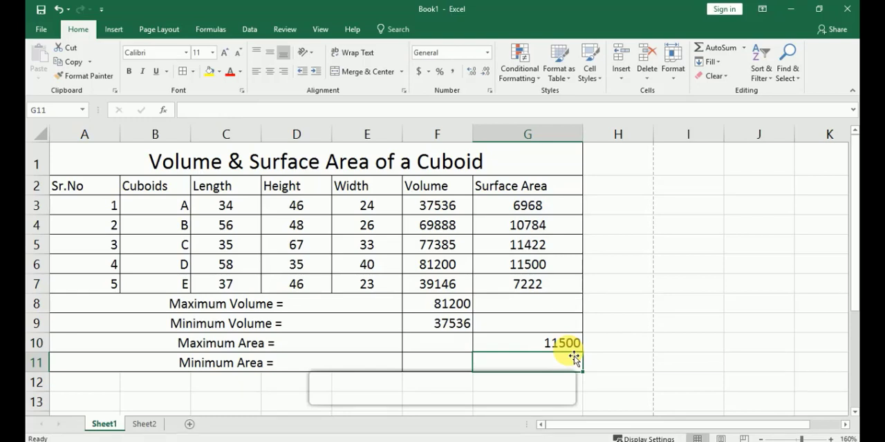
Enter =MIN(G3:G7) in G11 to find the minimum surface area, and select an empty cell outside the table
{"action": "left_click", "coordinate": [568, 368]}
{"action": "type", "text": "="}
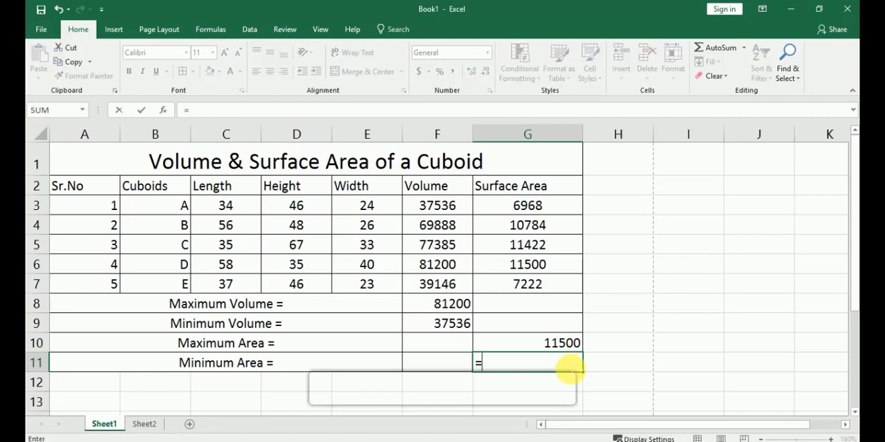
{"action": "type", "text": "min"}
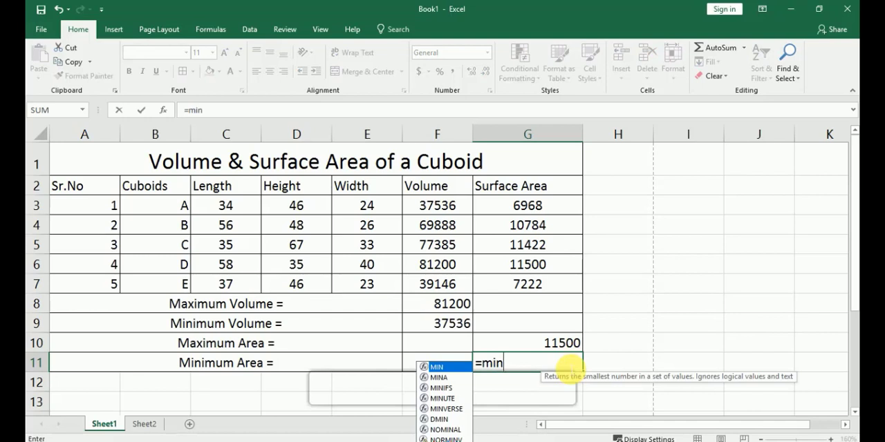
{"action": "type", "text": "("}
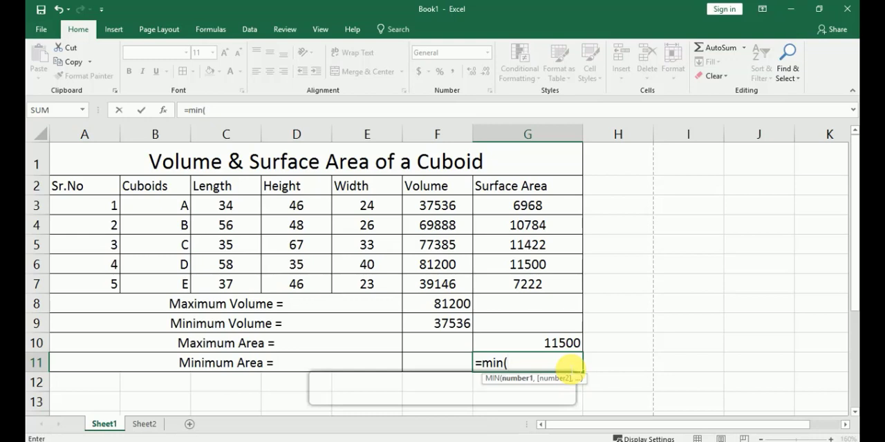
{"action": "left_click_drag", "start_coordinate": [525, 205], "coordinate": [532, 282]}
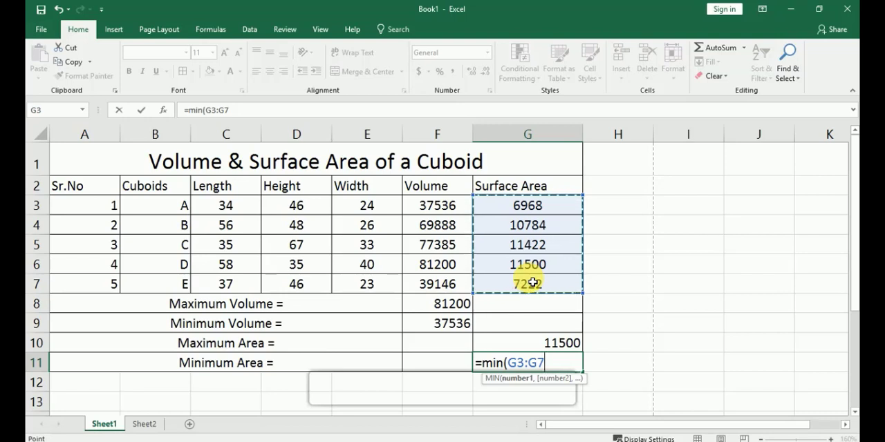
{"action": "type", "text": ")"}
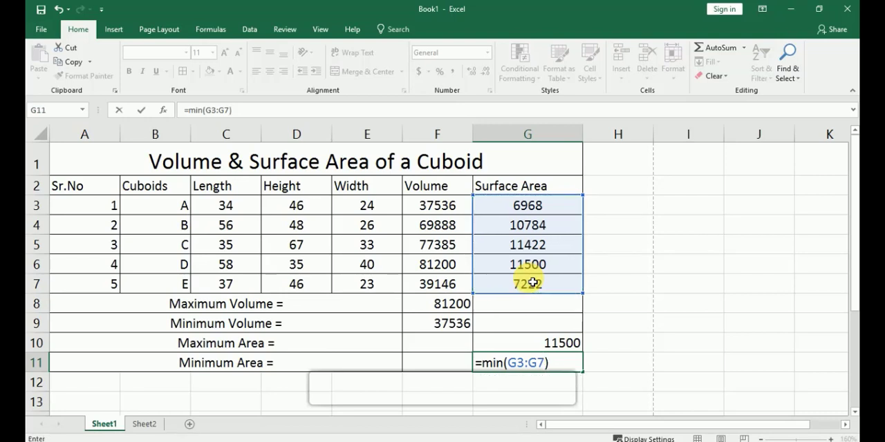
{"action": "key", "text": "Return"}
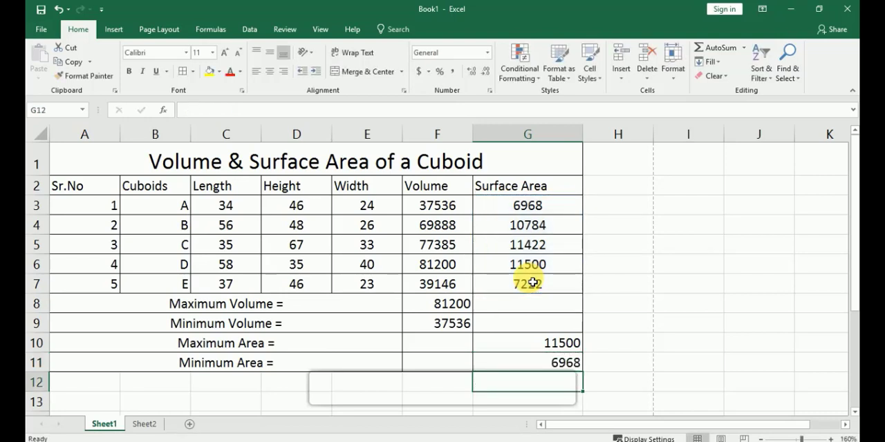
{"action": "left_click", "coordinate": [683, 321]}
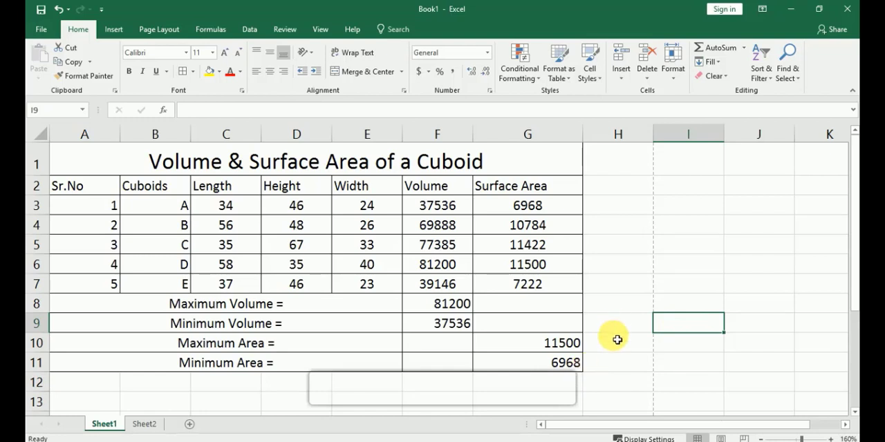
Review the sheet's paper size, orientation and margin settings, and check the table in the print preview
{"action": "left_click", "coordinate": [167, 33]}
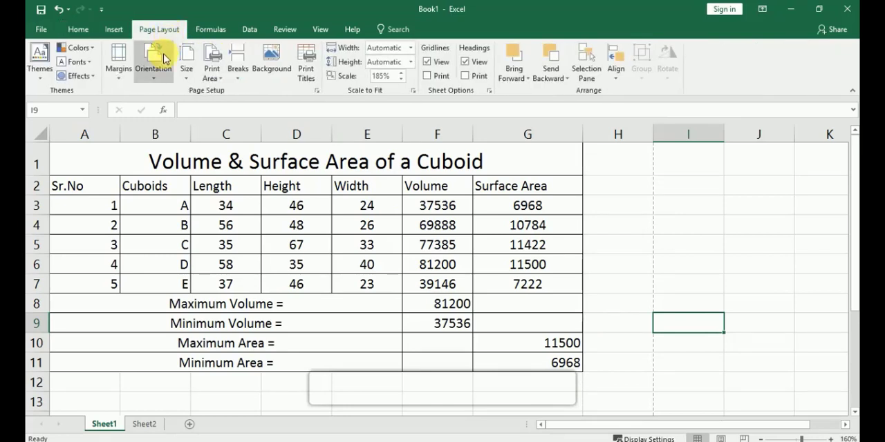
{"action": "left_click", "coordinate": [188, 75]}
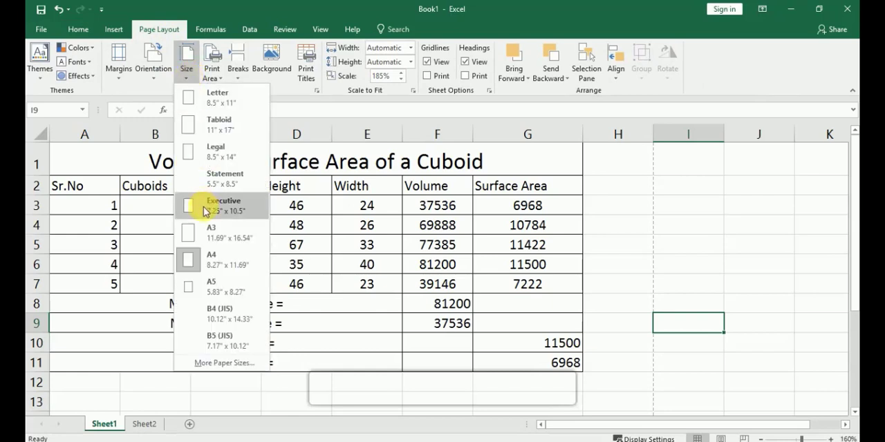
{"action": "left_click", "coordinate": [157, 67]}
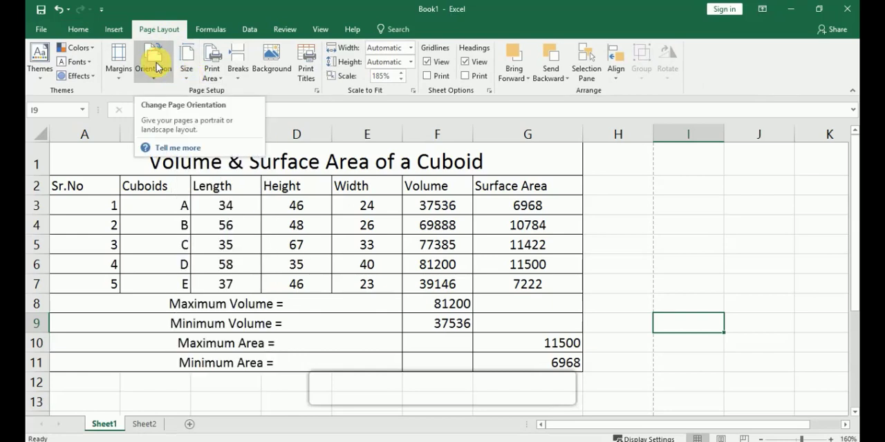
{"action": "left_click", "coordinate": [158, 67]}
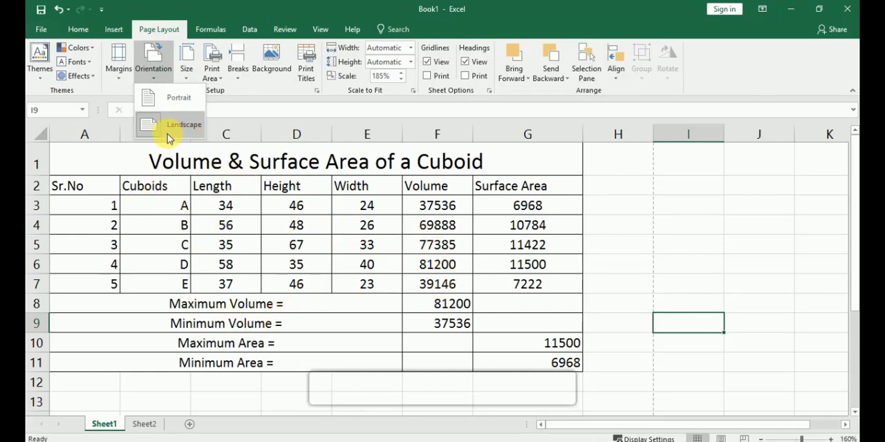
{"action": "left_click", "coordinate": [119, 76]}
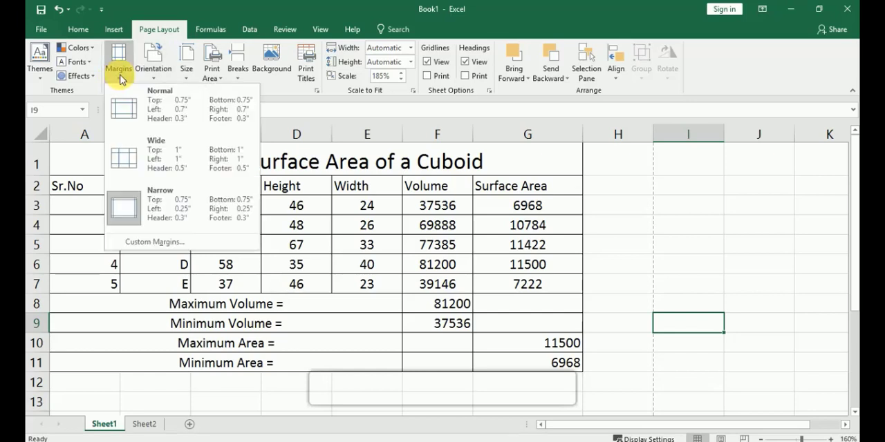
{"action": "left_click", "coordinate": [698, 261]}
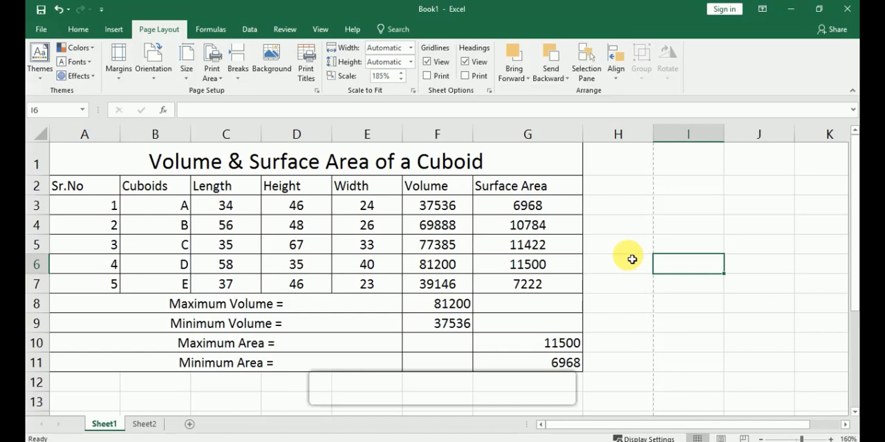
{"action": "key", "text": "ctrl+p"}
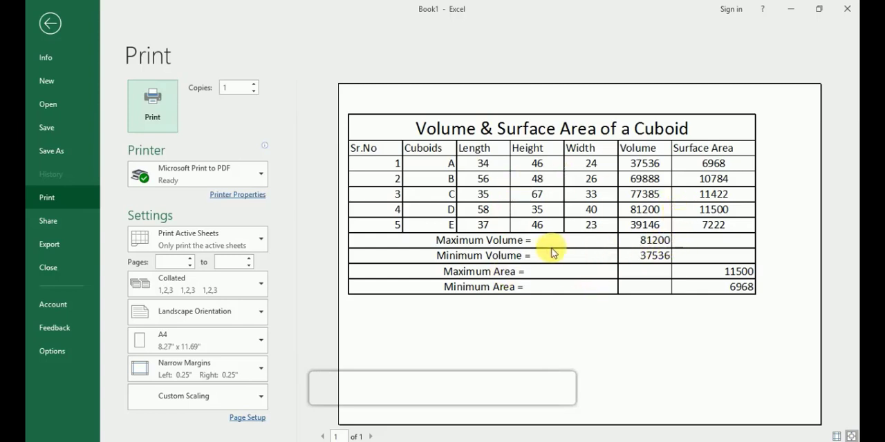
{"action": "key", "text": "Escape"}
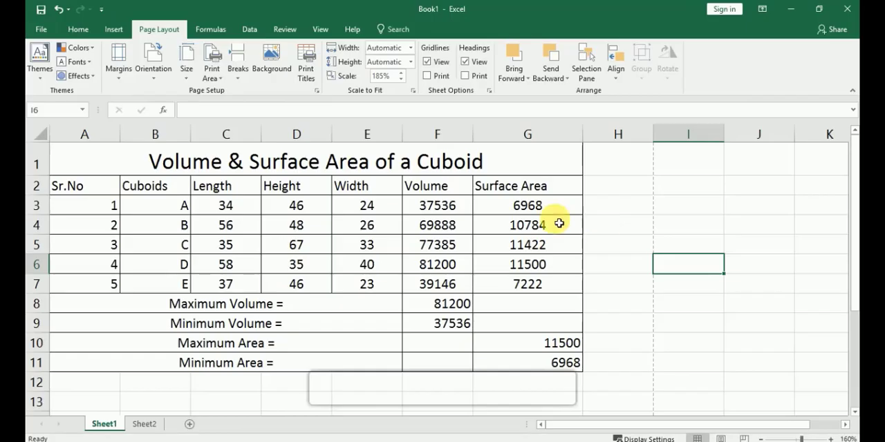
Fill the merged title cell "Volume & Surface Area of a Cuboid" in row 1 with yellow
{"action": "left_click", "coordinate": [496, 165]}
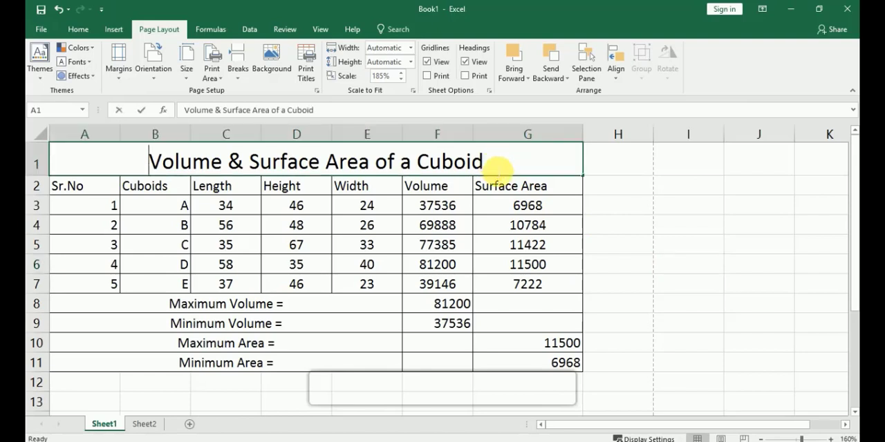
{"action": "left_click", "coordinate": [78, 29]}
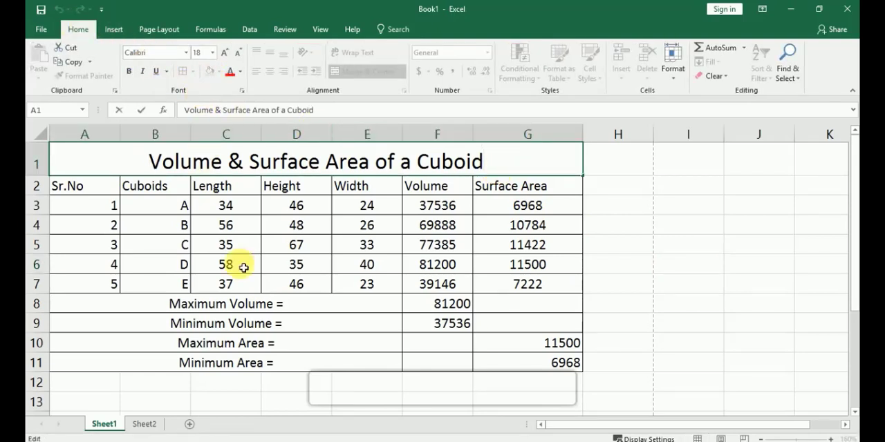
{"action": "left_click", "coordinate": [248, 339]}
{"action": "left_click", "coordinate": [239, 156]}
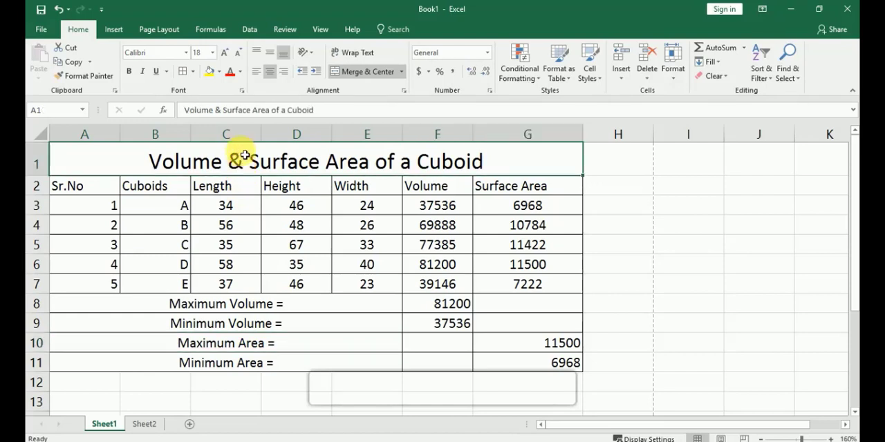
{"action": "left_click", "coordinate": [209, 72]}
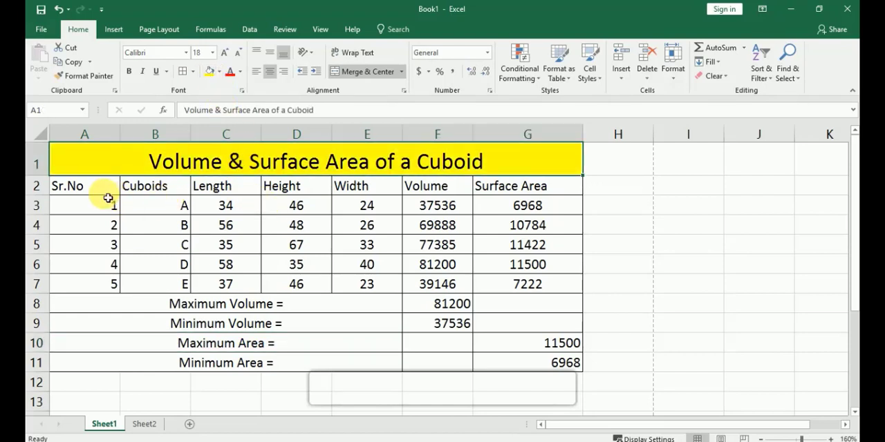
Fill the header row A2:G2, from Sr.No to Surface Area, with light blue
{"action": "left_click_drag", "start_coordinate": [103, 192], "coordinate": [523, 193]}
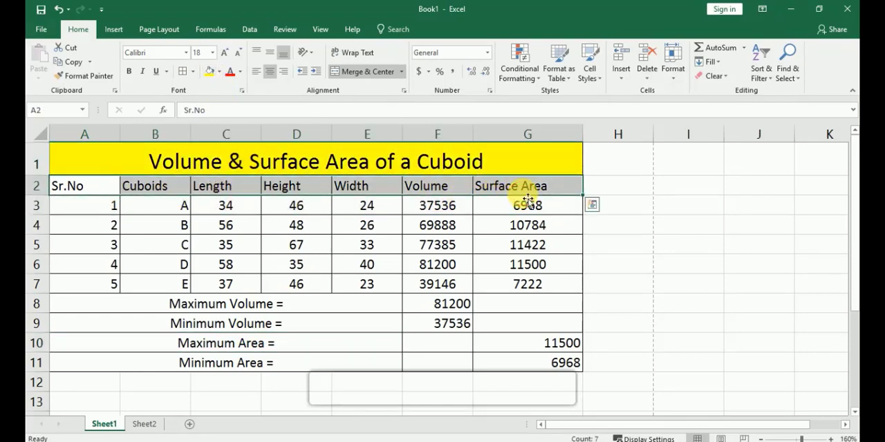
{"action": "left_click", "coordinate": [219, 71]}
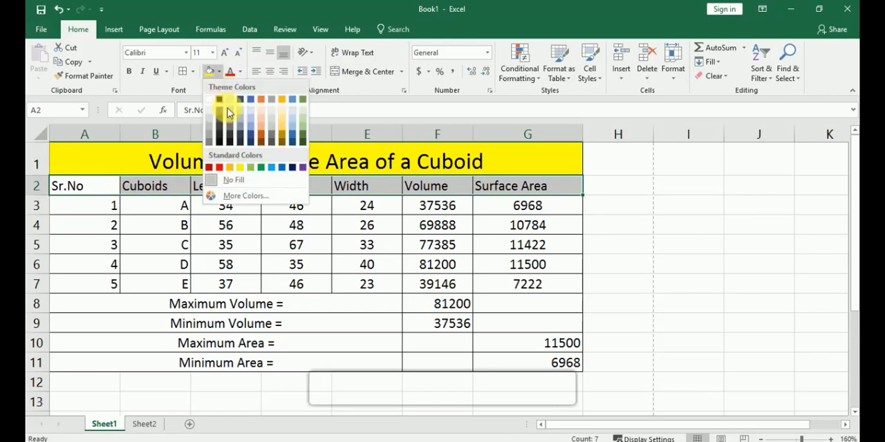
{"action": "left_click", "coordinate": [250, 123]}
{"action": "left_click", "coordinate": [629, 296]}
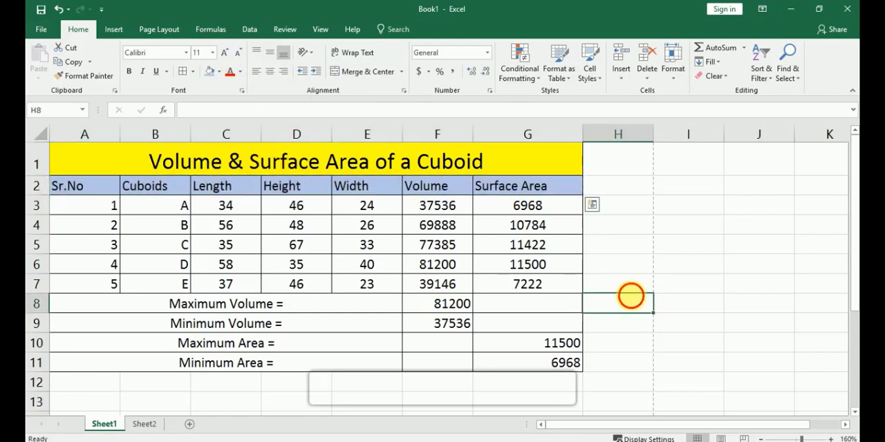
Fill the merged maximum and minimum label cells in rows 8 to 11 with grey
{"action": "left_click_drag", "start_coordinate": [192, 308], "coordinate": [385, 369]}
{"action": "left_click", "coordinate": [219, 72]}
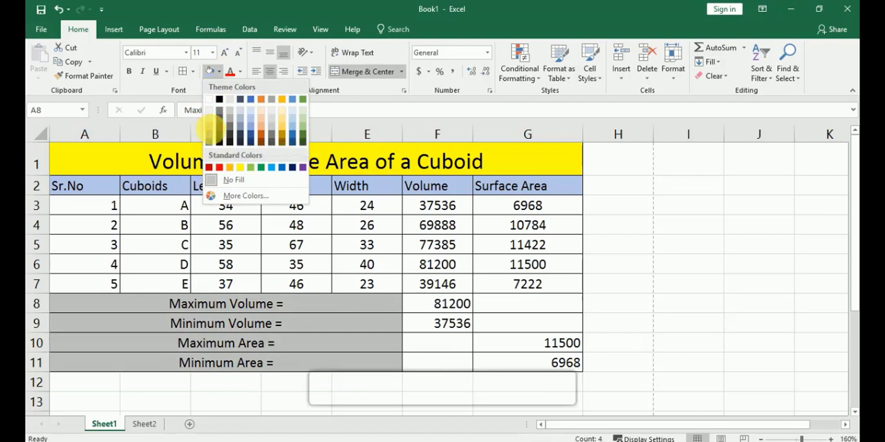
{"action": "left_click", "coordinate": [211, 130]}
{"action": "left_click", "coordinate": [698, 346]}
Fill the maximum and minimum result cells F8:G11 with light green, and select an empty cell outside the table
{"action": "left_click_drag", "start_coordinate": [461, 314], "coordinate": [539, 369]}
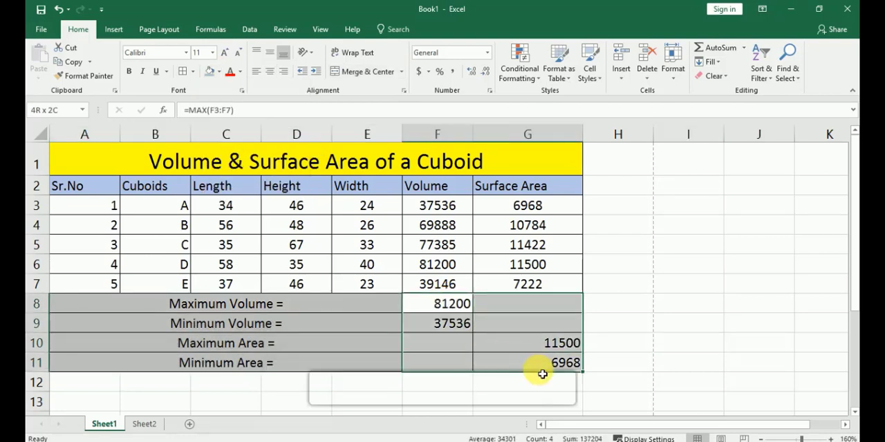
{"action": "left_click", "coordinate": [219, 72]}
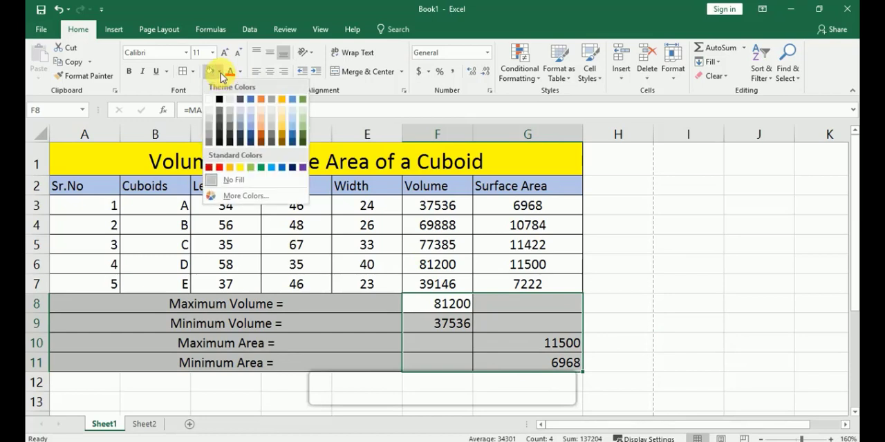
{"action": "left_click", "coordinate": [303, 123]}
{"action": "left_click", "coordinate": [297, 134]}
{"action": "left_click", "coordinate": [691, 283]}
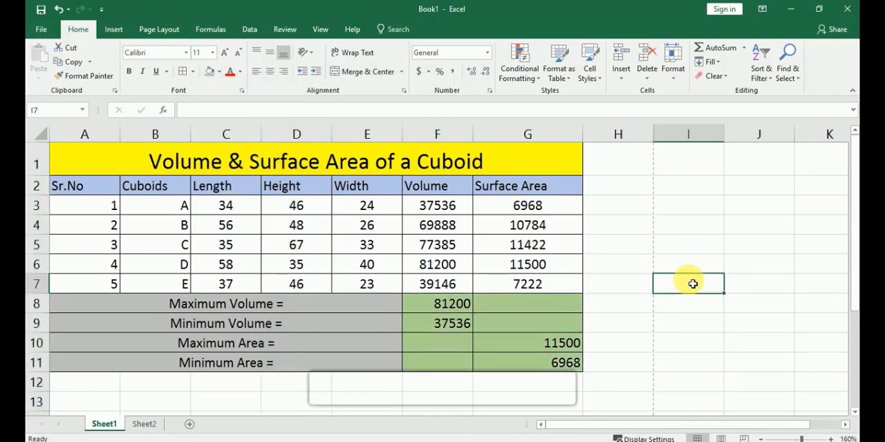